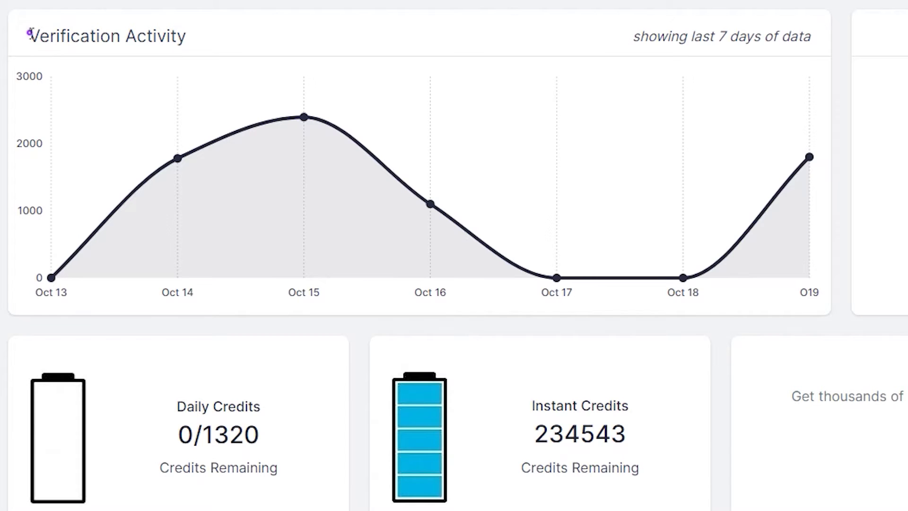
Review the dashboard's Verification Activity chart and its Instant Credits and Daily Credits figures.
drag(138, 49, 194, 45)
click(262, 20)
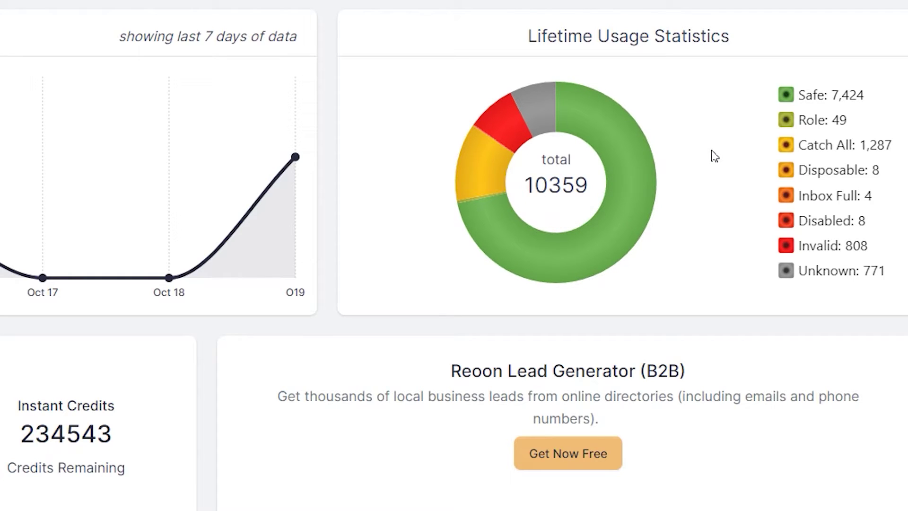
mouse_move(628, 115)
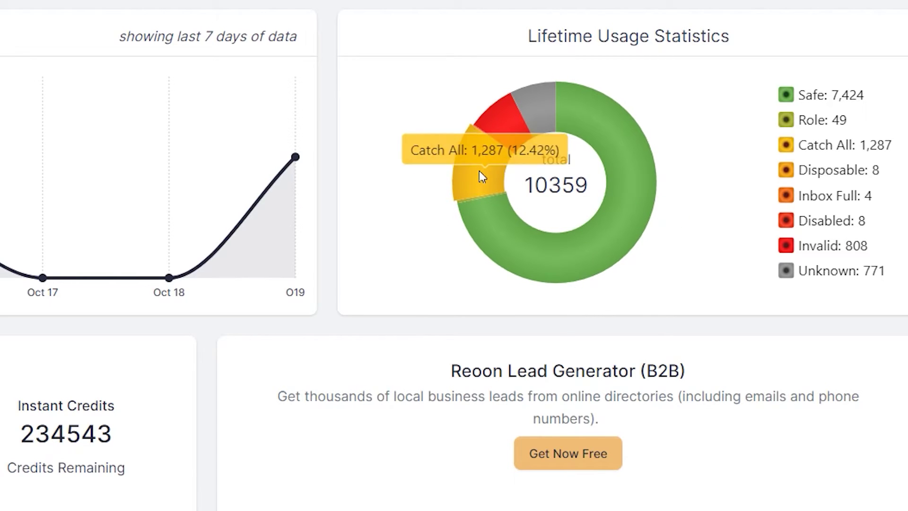
mouse_move(498, 134)
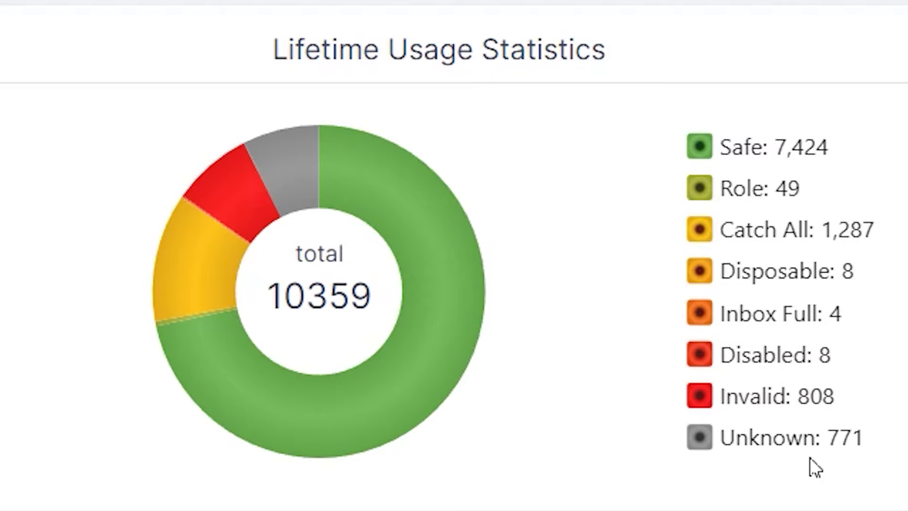
mouse_move(857, 451)
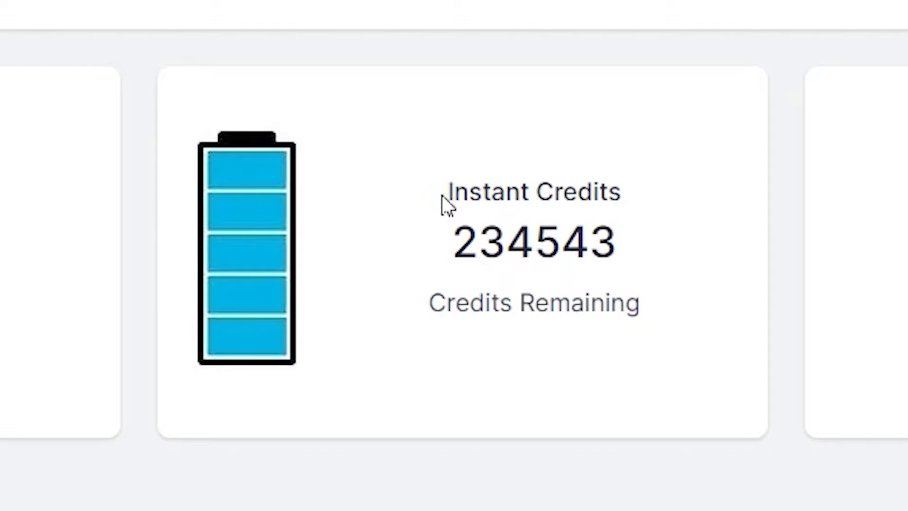
drag(414, 257, 478, 255)
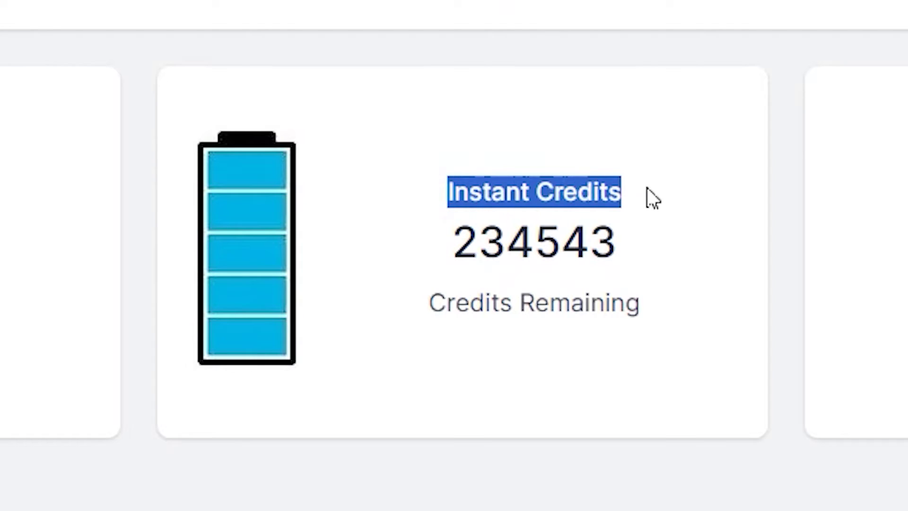
click(484, 238)
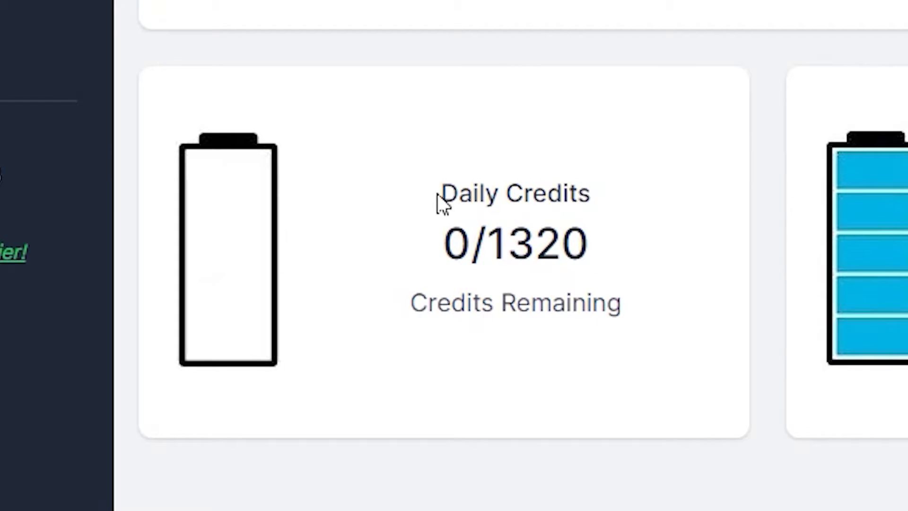
drag(434, 194, 620, 185)
click(641, 127)
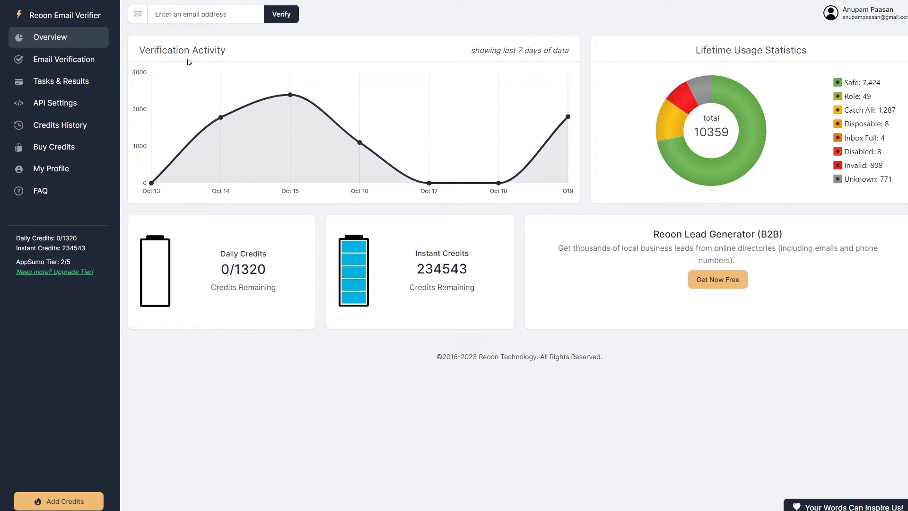
Quick-verify a corrected autofilled business address and dismiss its ROLE (VALID) result.
click(209, 14)
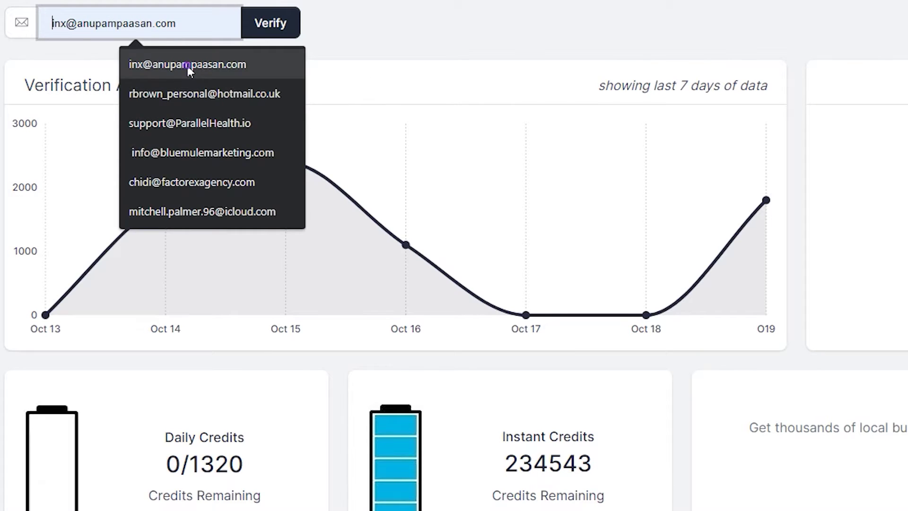
click(187, 66)
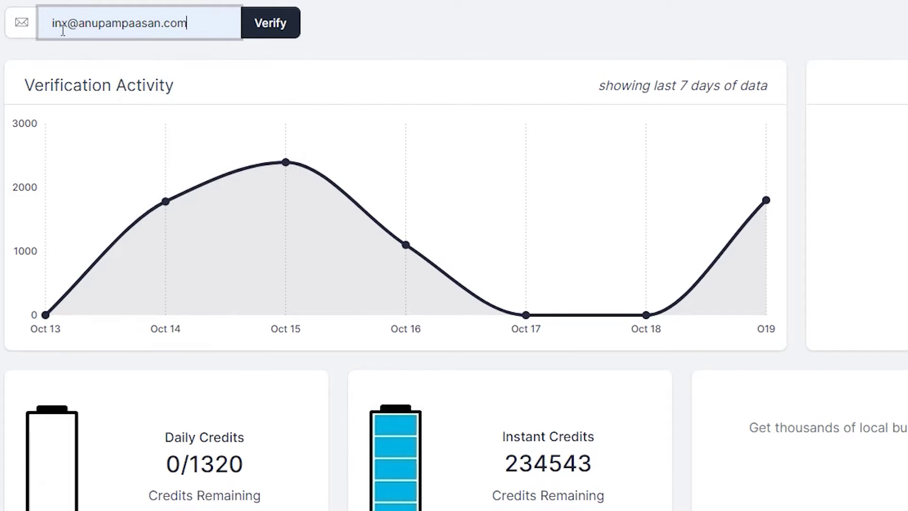
click(61, 25)
key(Delete)
text(fo)
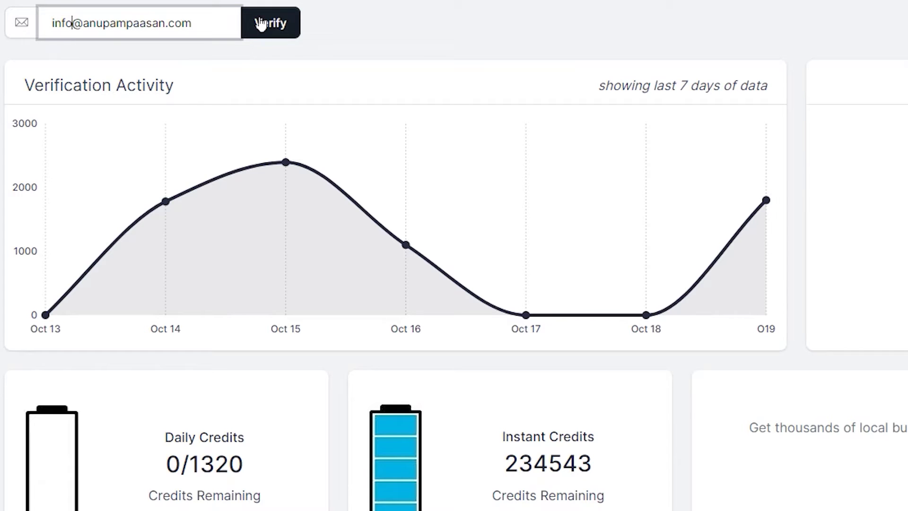
click(262, 31)
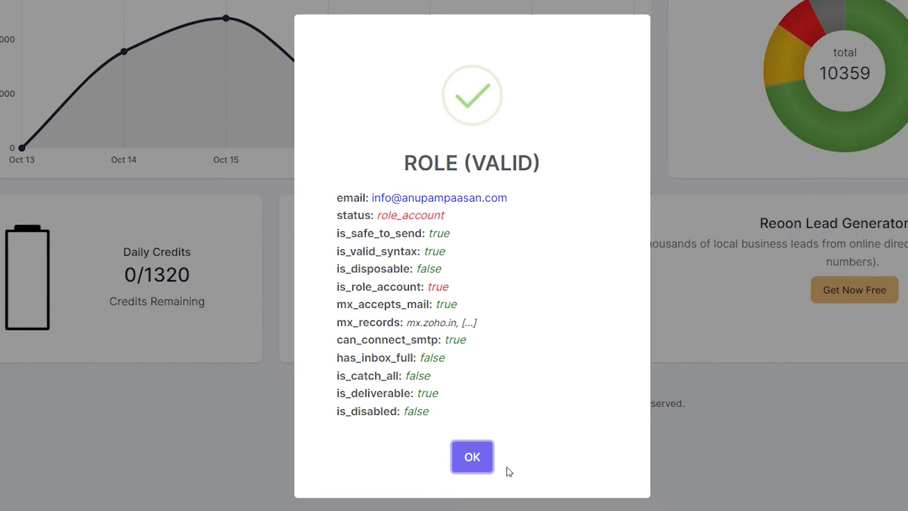
click(472, 459)
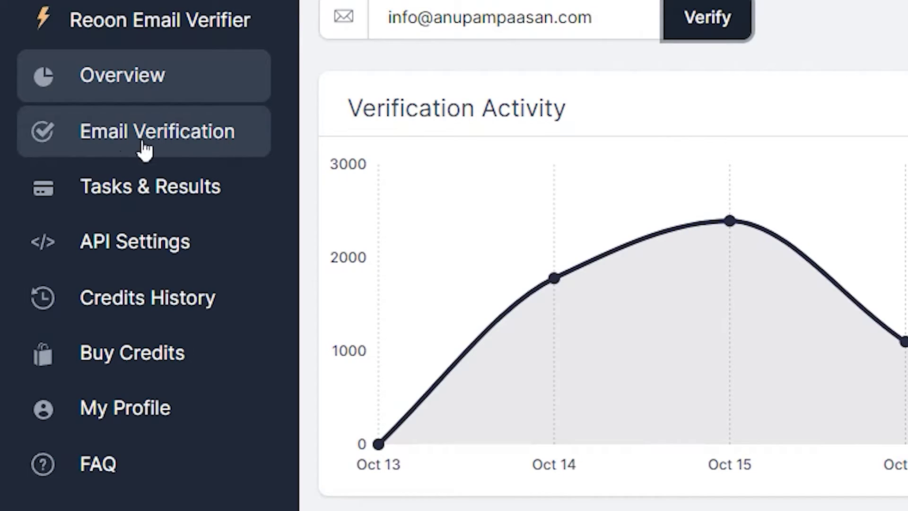
Start bulk task 'Email Verify Test' with three pasted addresses and open its details.
click(144, 151)
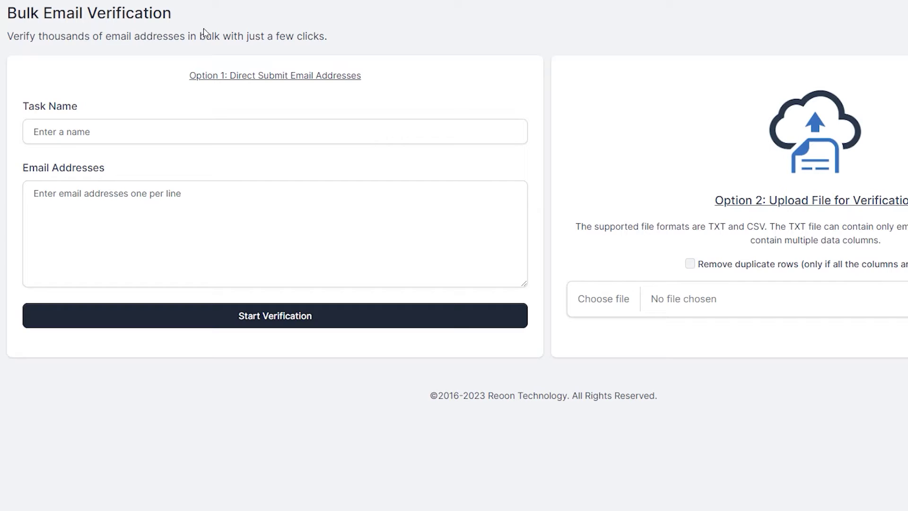
key(Tab)
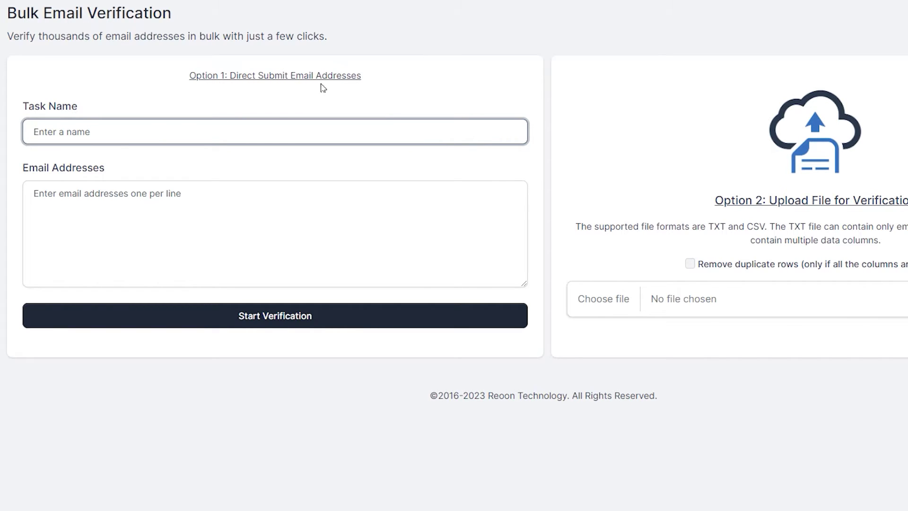
text(Email Verify Test)
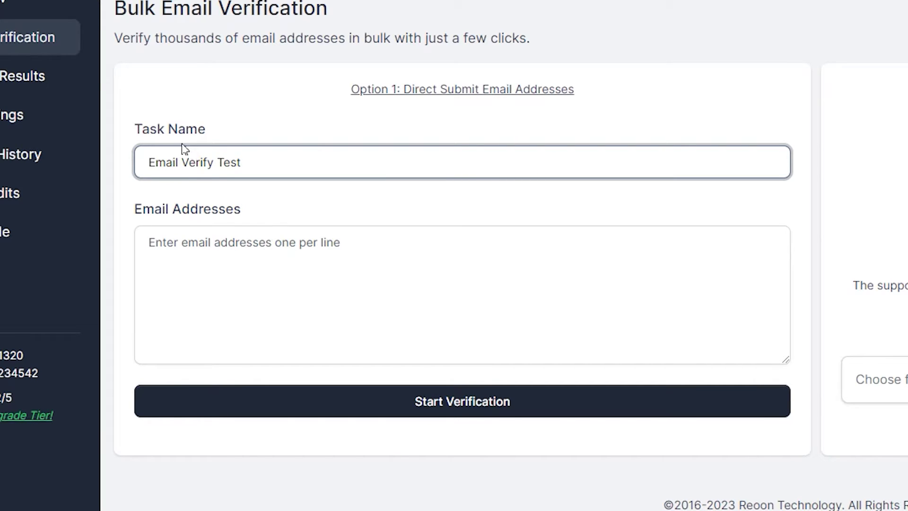
click(218, 250)
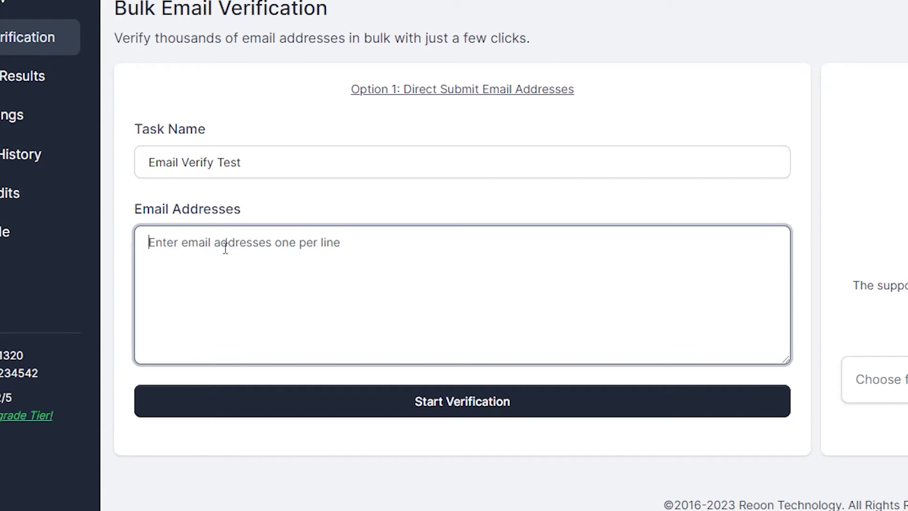
key(ctrl+v)
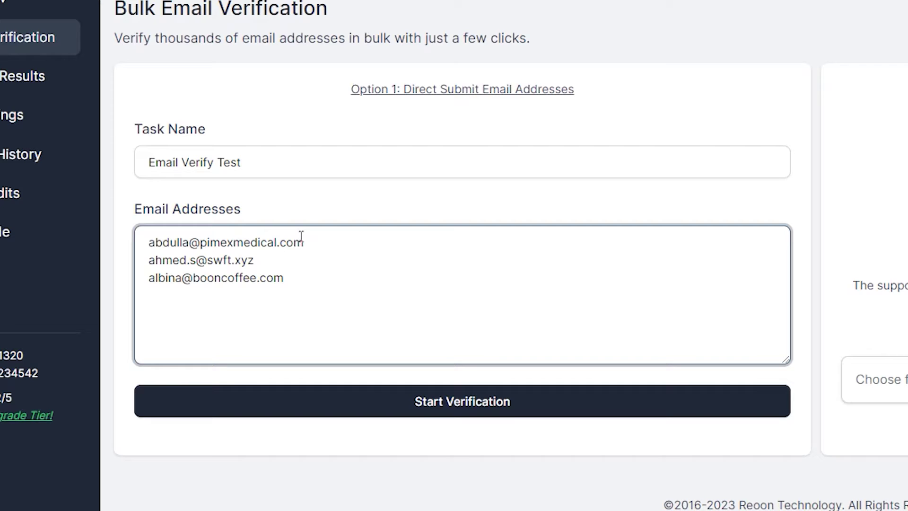
click(462, 411)
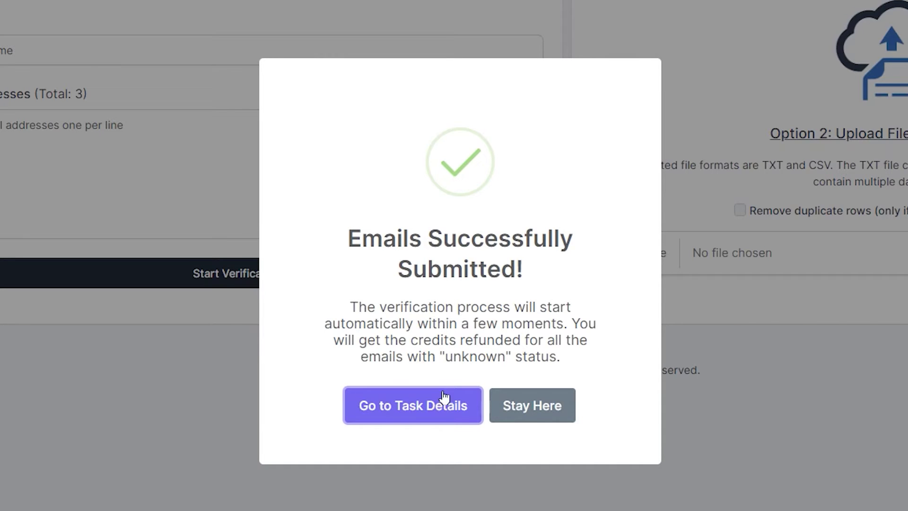
click(400, 413)
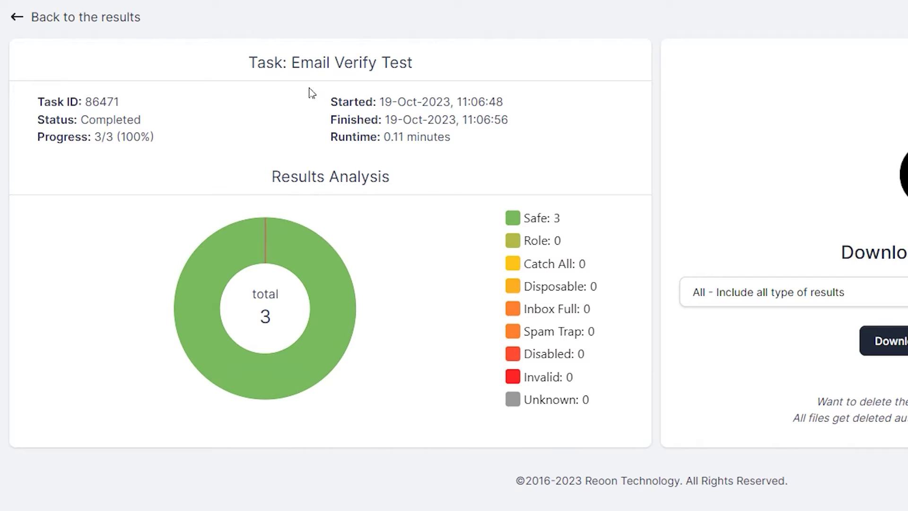
Check the task's 0.11 runtime, 3/3 (100%) progress and results legend, keeping all result types for download.
drag(383, 137, 404, 138)
click(424, 135)
drag(91, 138, 155, 138)
click(412, 137)
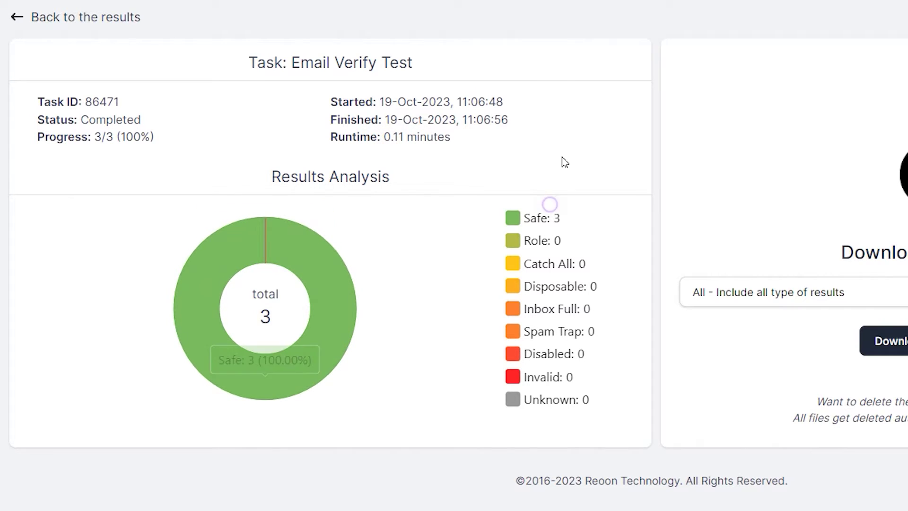
mouse_move(540, 227)
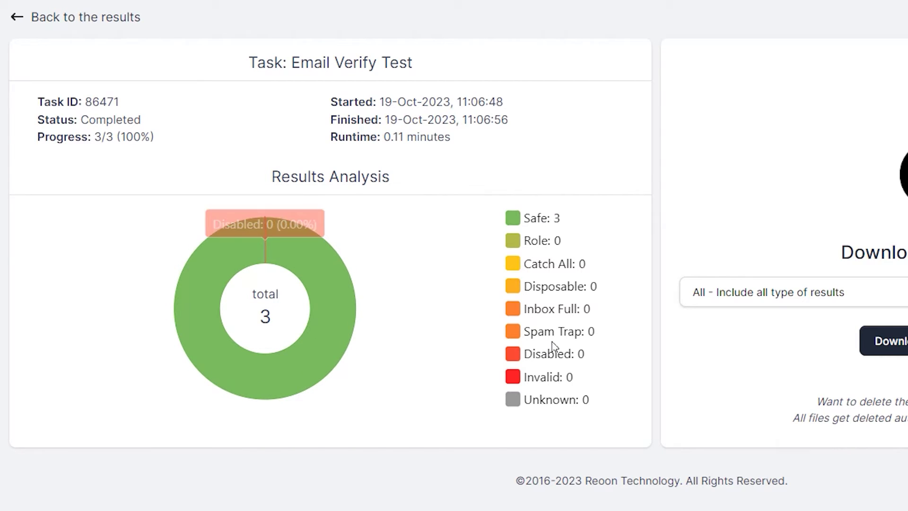
mouse_move(560, 337)
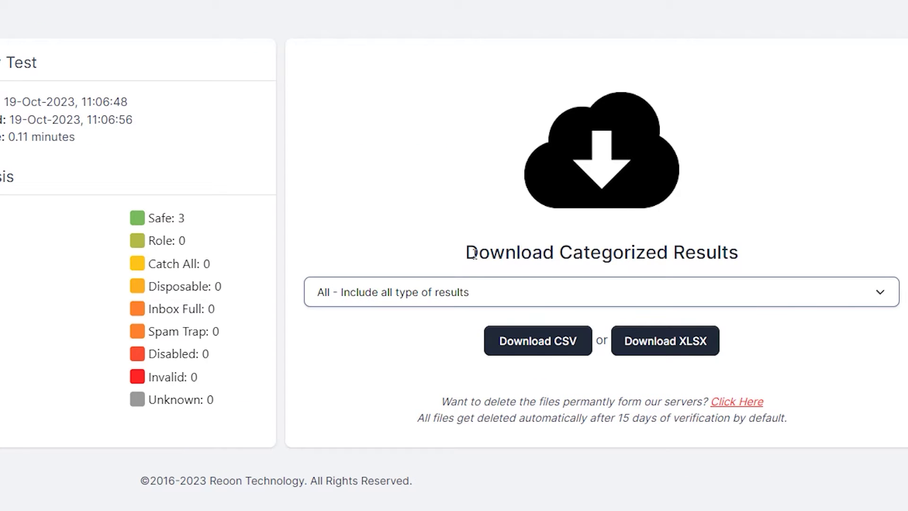
click(389, 298)
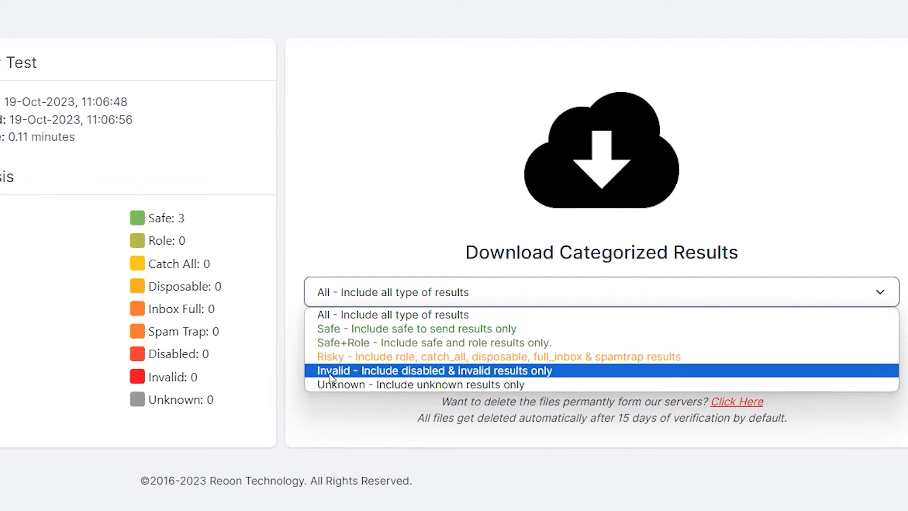
click(451, 314)
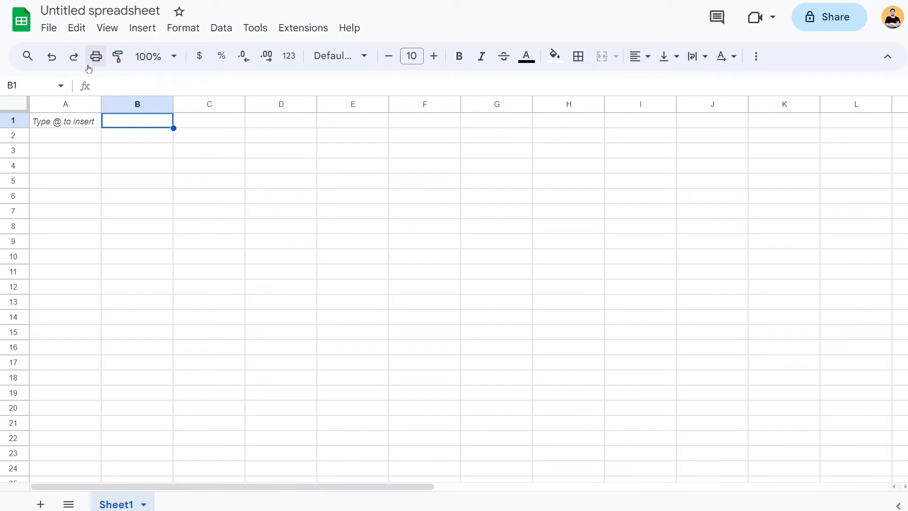
Start a File > Import upload in the blank spreadsheet and browse for the results CSV.
click(48, 29)
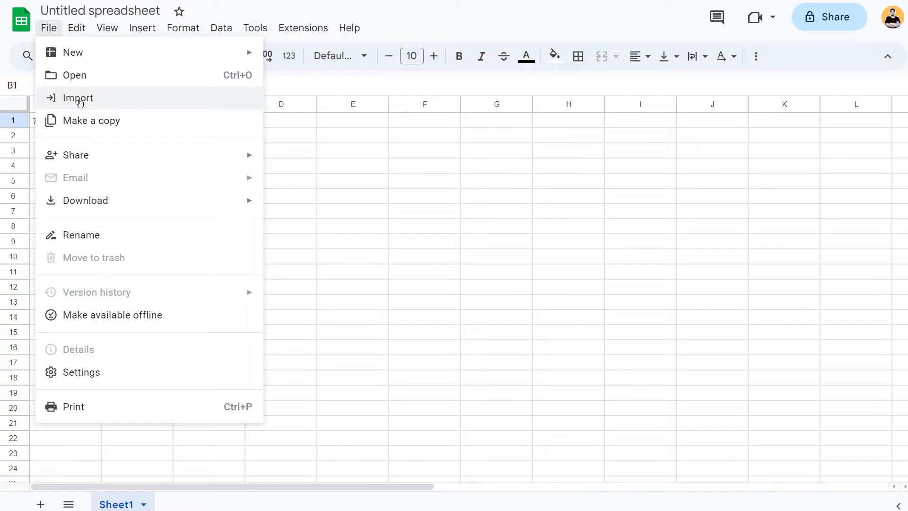
click(68, 98)
click(350, 108)
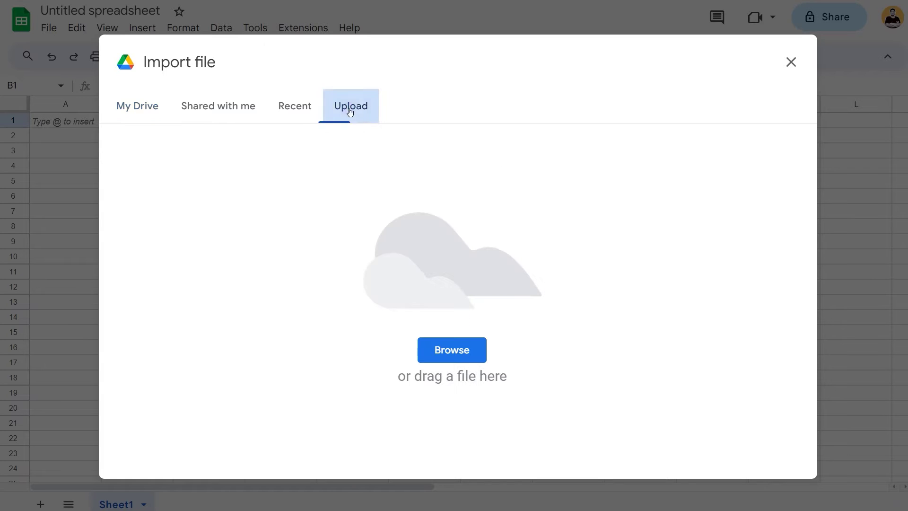
click(440, 342)
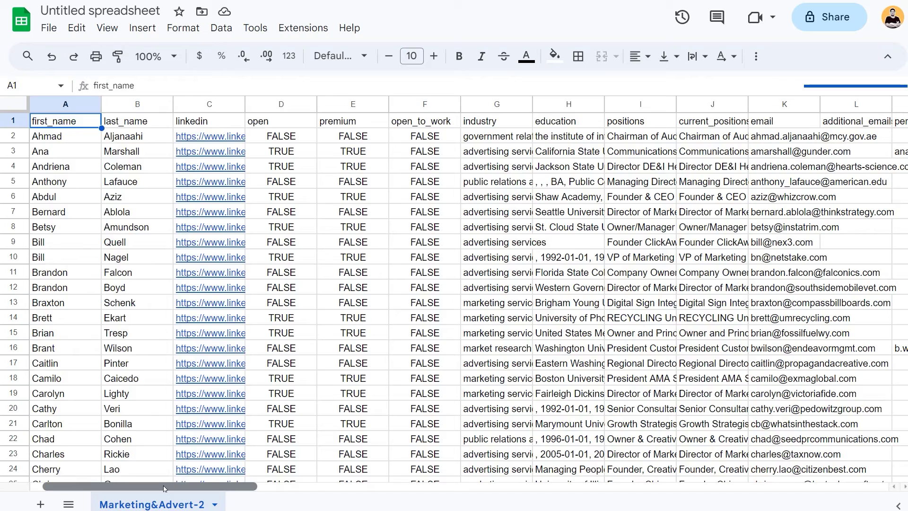
Read the header row from first_name and last_name across to the industry column.
click(129, 127)
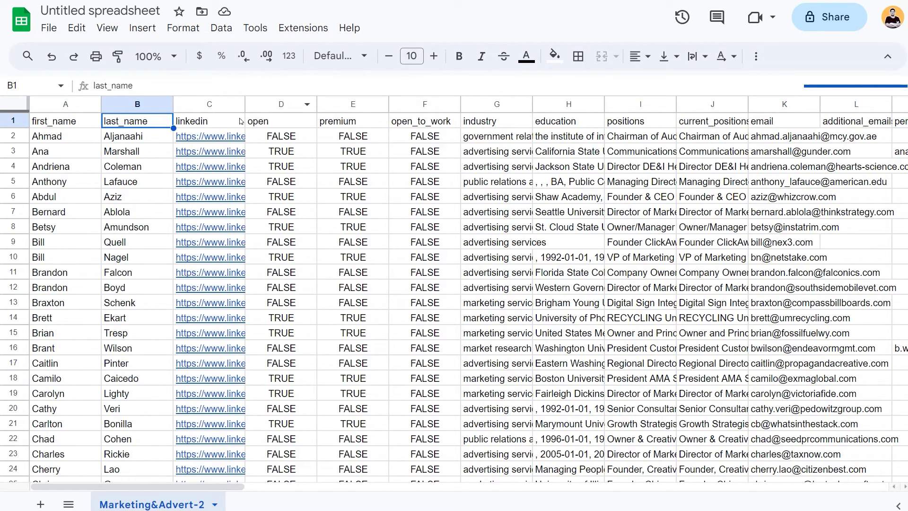
key(Right)
key(Right)
key(Right)
key(Right)
key(Right)
key(Right)
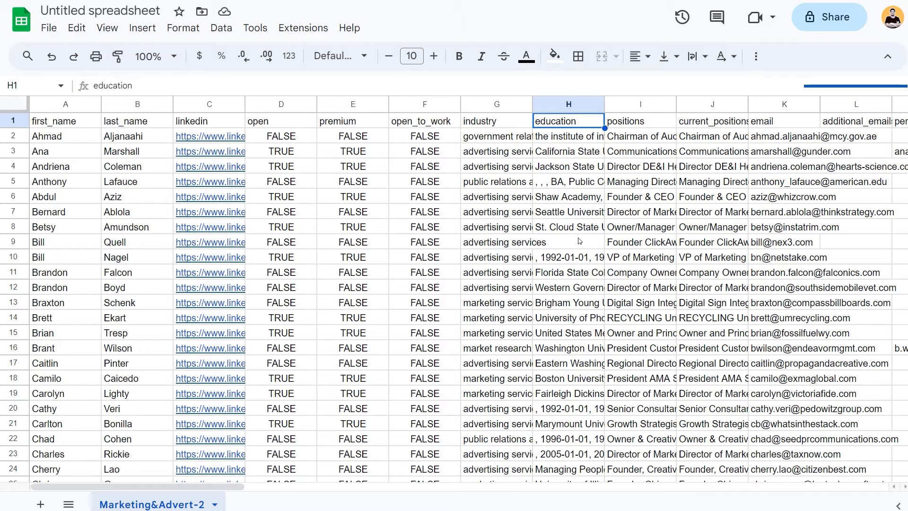
click(481, 123)
click(117, 124)
click(100, 125)
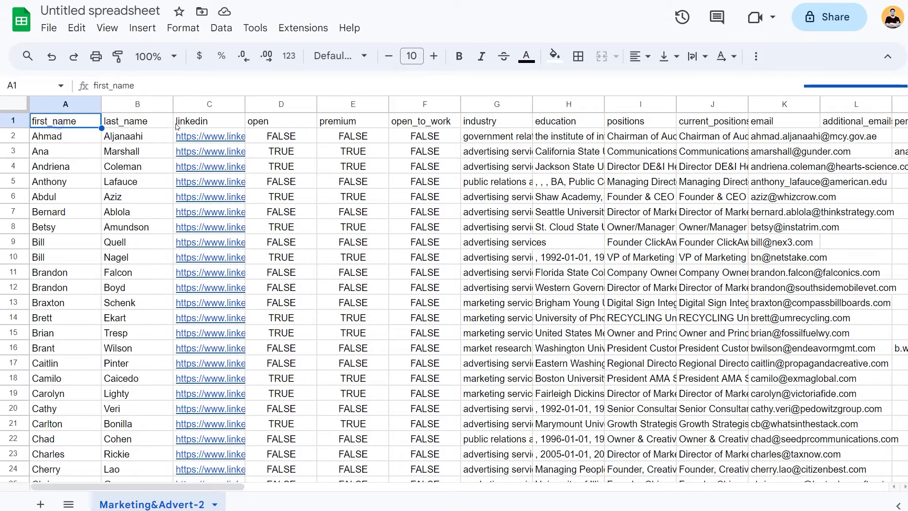
click(132, 123)
Widen the email column K so full addresses are readable, then check a few entries.
drag(201, 486, 241, 486)
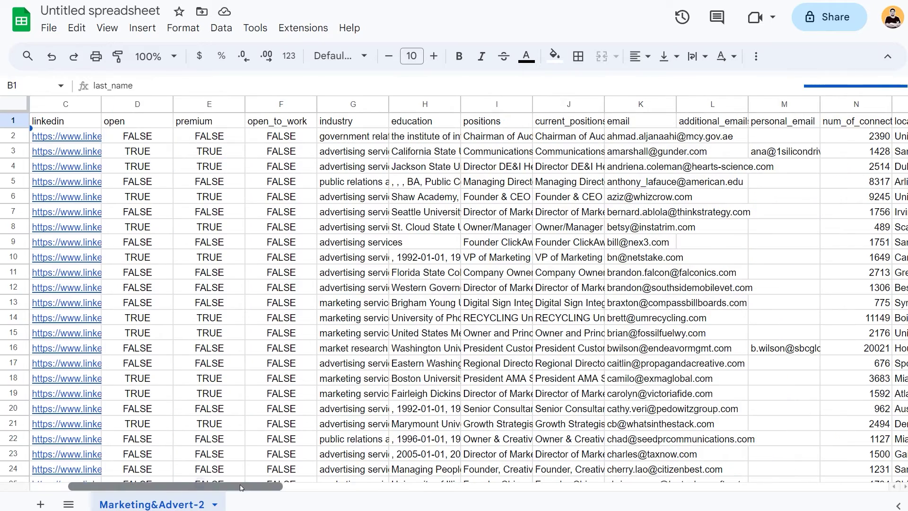
click(620, 126)
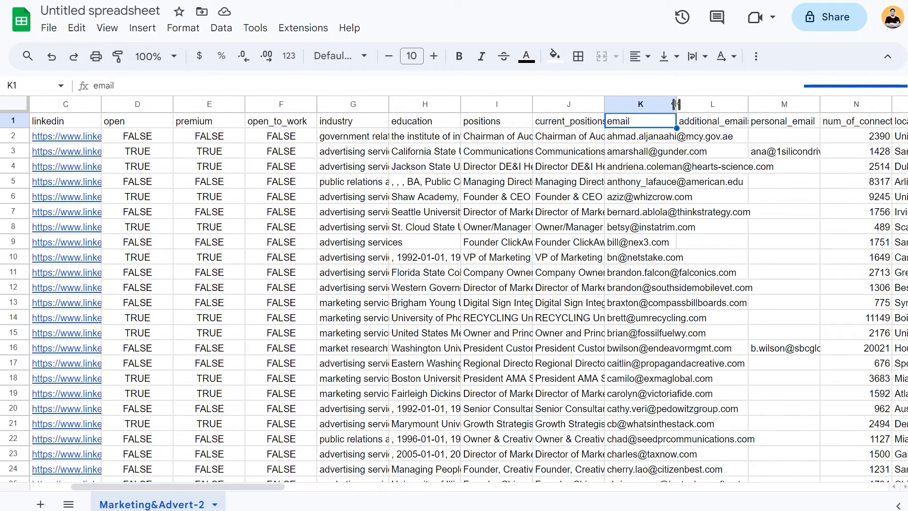
drag(677, 104, 742, 104)
click(656, 151)
click(651, 231)
scroll(568, 213, left, 3)
click(496, 181)
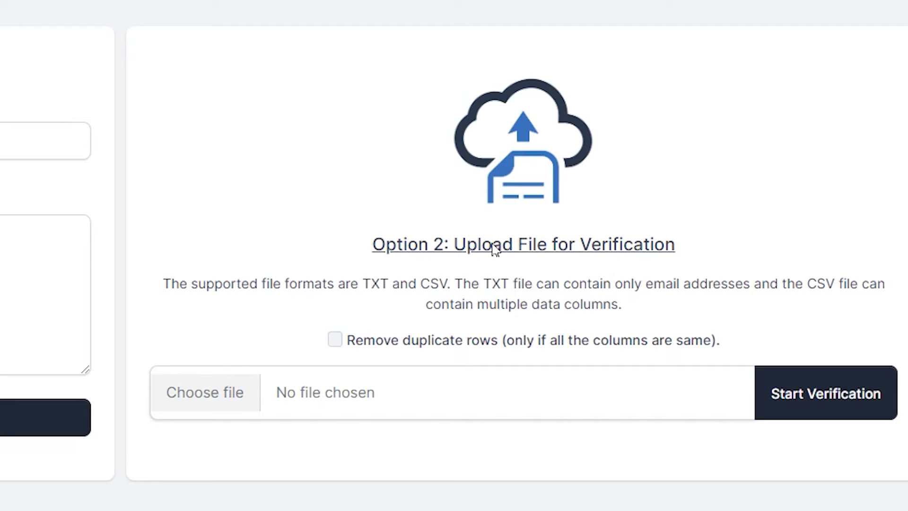
Upload Marketing&Advert-2.csv and start its bulk verification.
click(201, 399)
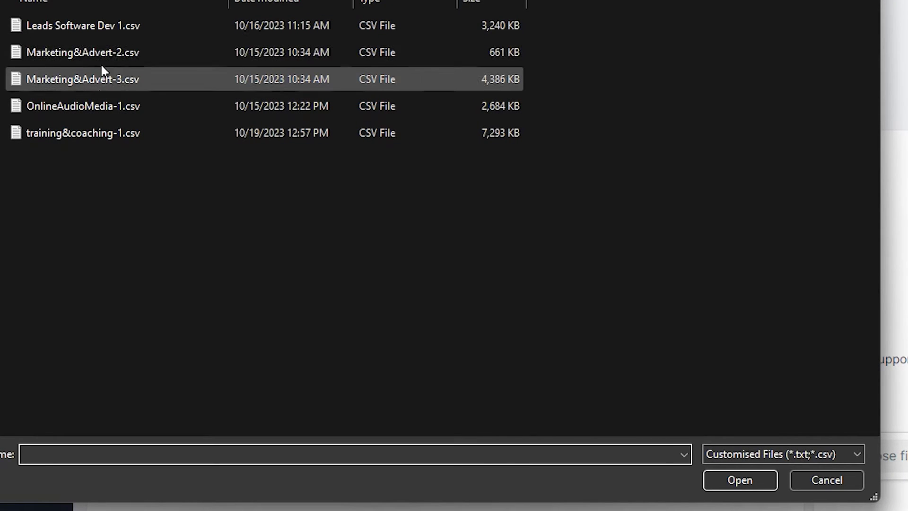
click(102, 52)
click(730, 479)
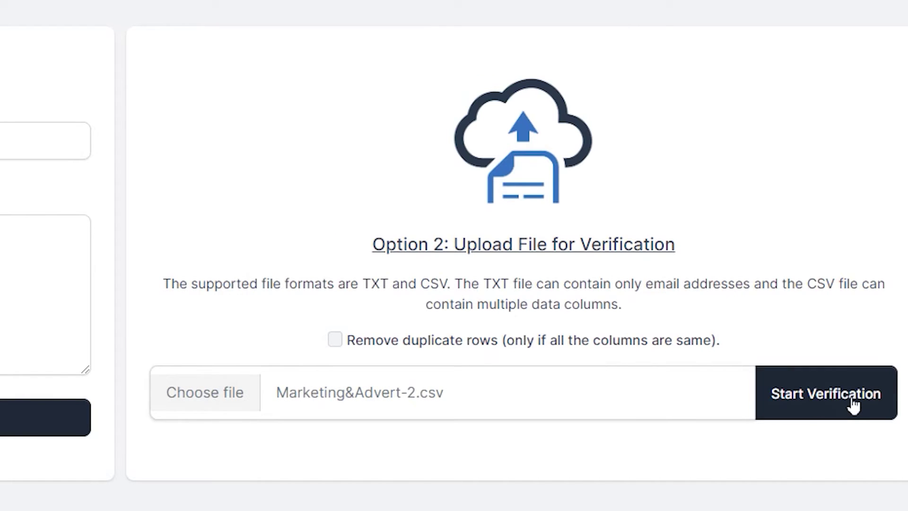
click(853, 402)
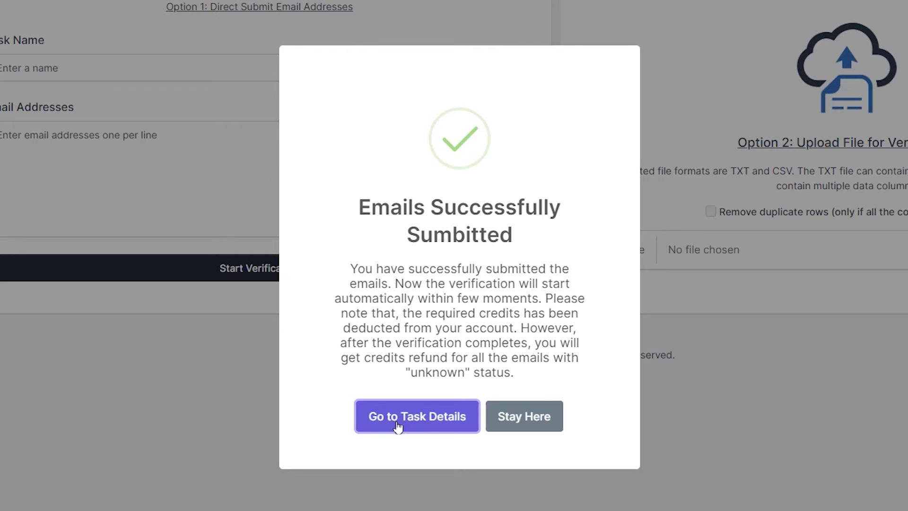
Review the task details: 0.51-minute runtime and the 198/198 results breakdown.
click(395, 426)
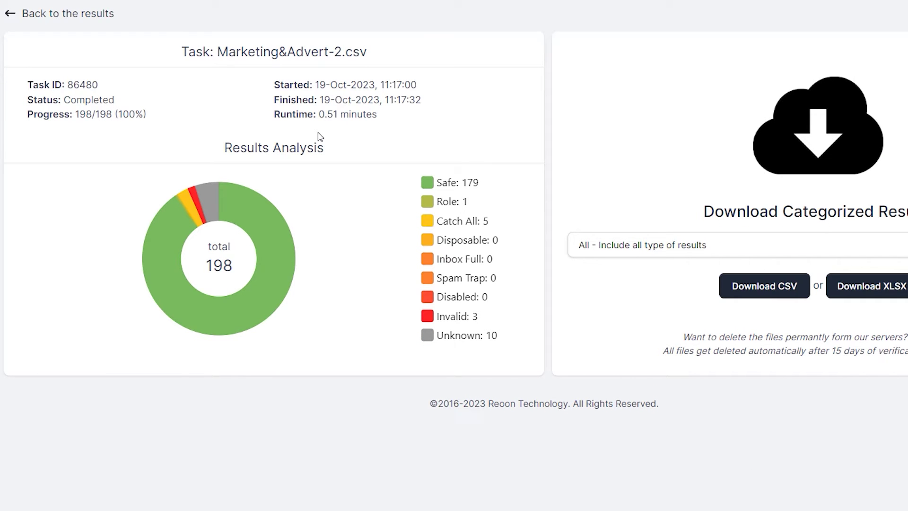
drag(317, 114, 387, 122)
click(388, 118)
mouse_move(198, 216)
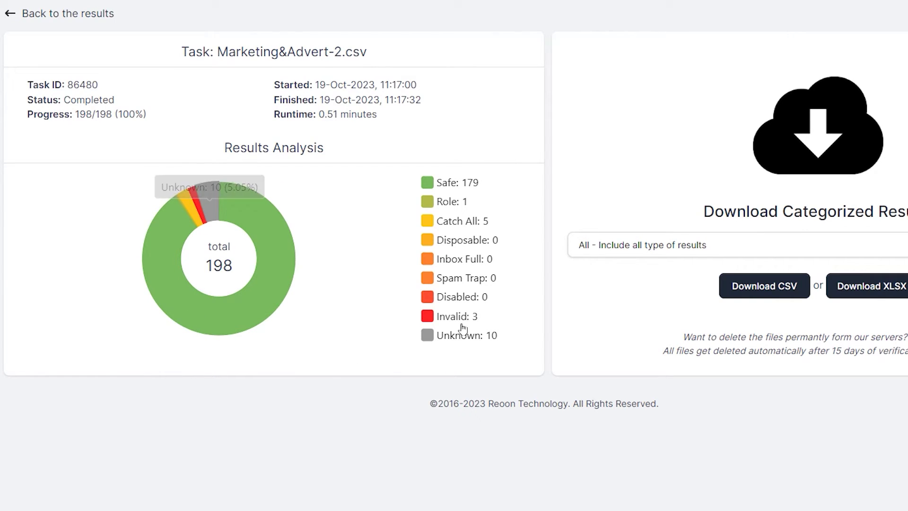
mouse_move(463, 326)
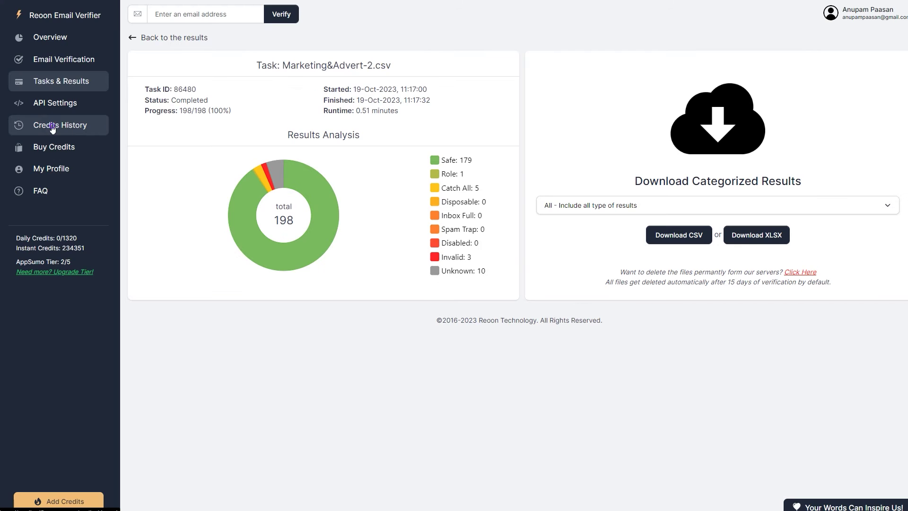
Inspect the Credits History table, including the 10-credit refund, then return to Tasks & Results.
click(54, 127)
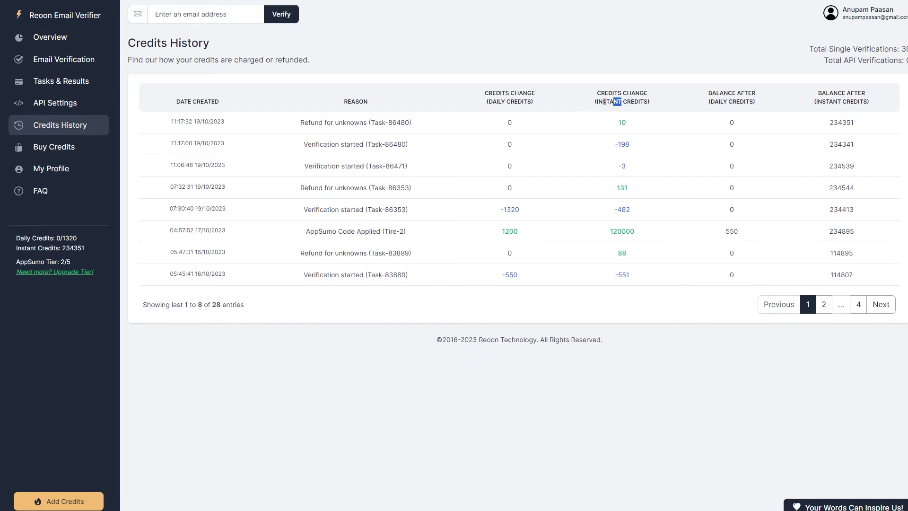
drag(595, 102, 650, 100)
click(655, 99)
double_click(622, 122)
click(828, 122)
click(801, 98)
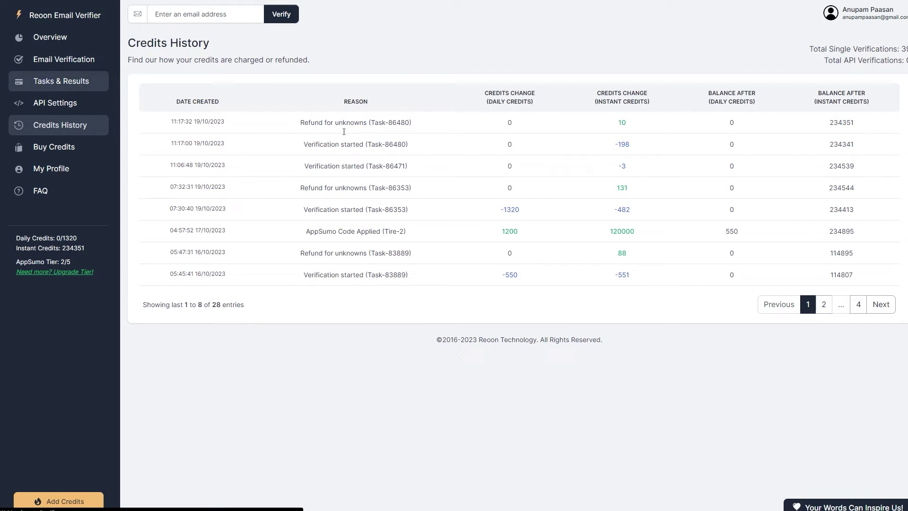
click(50, 82)
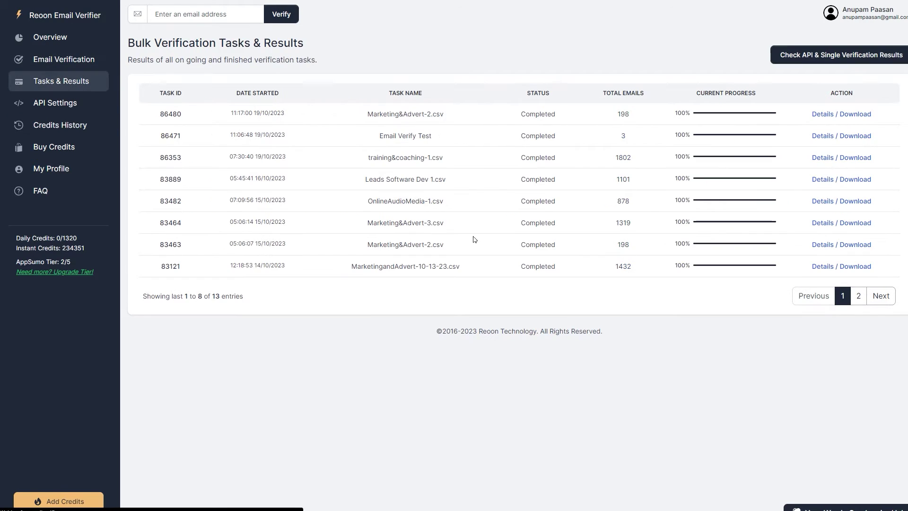
Download task 86480's results as a CSV filtered to Safe+Role.
click(822, 115)
click(564, 211)
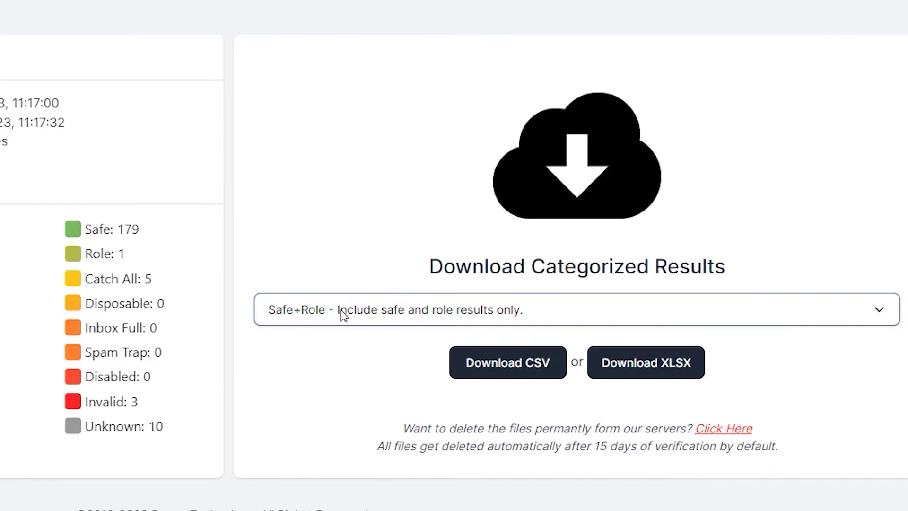
click(583, 205)
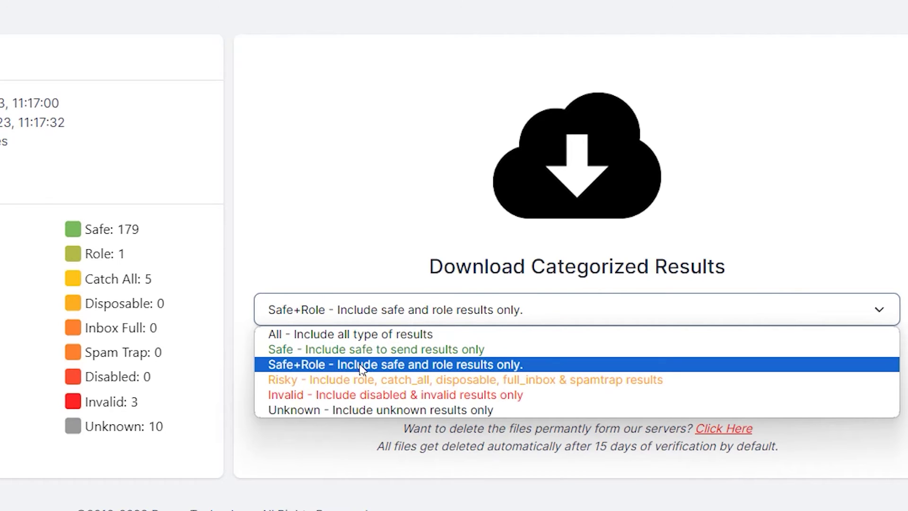
click(389, 365)
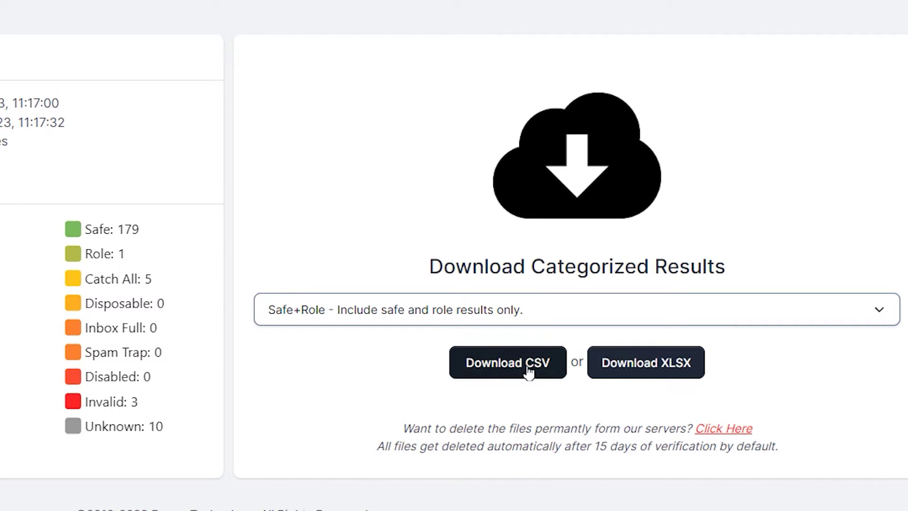
click(508, 365)
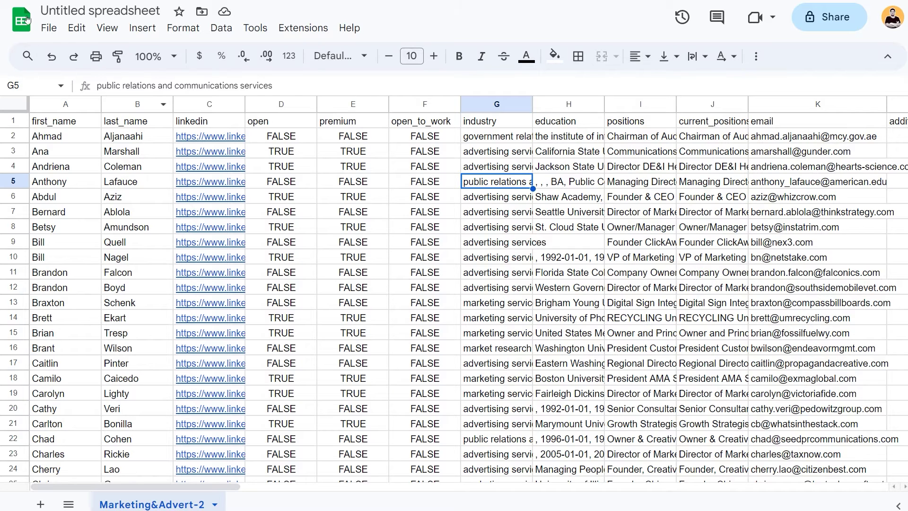
Import Result-86480-SAFE+ROLE.csv from Downloads into a new spreadsheet.
click(49, 27)
mouse_move(75, 28)
click(55, 40)
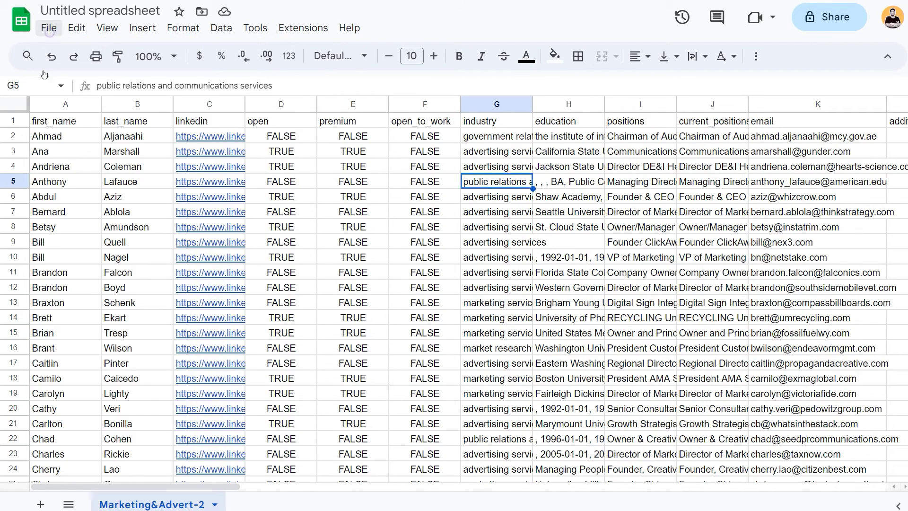
click(49, 27)
click(73, 100)
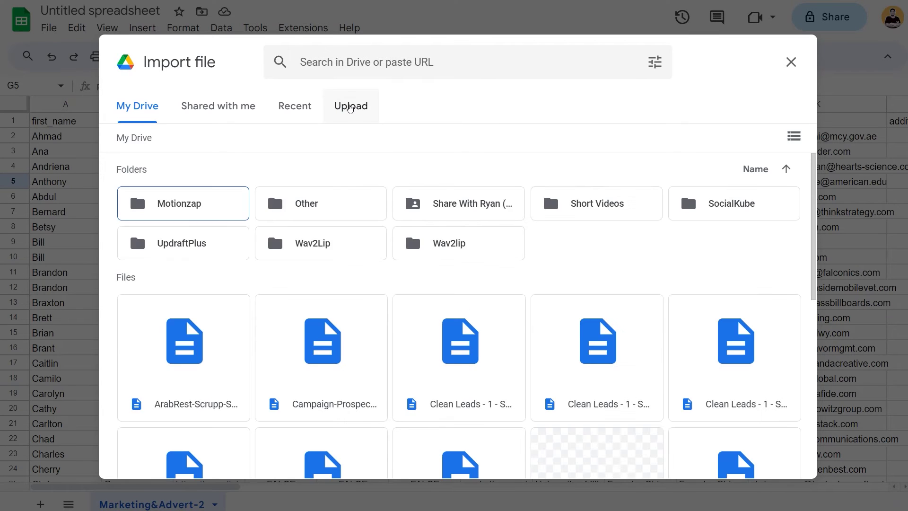
click(357, 107)
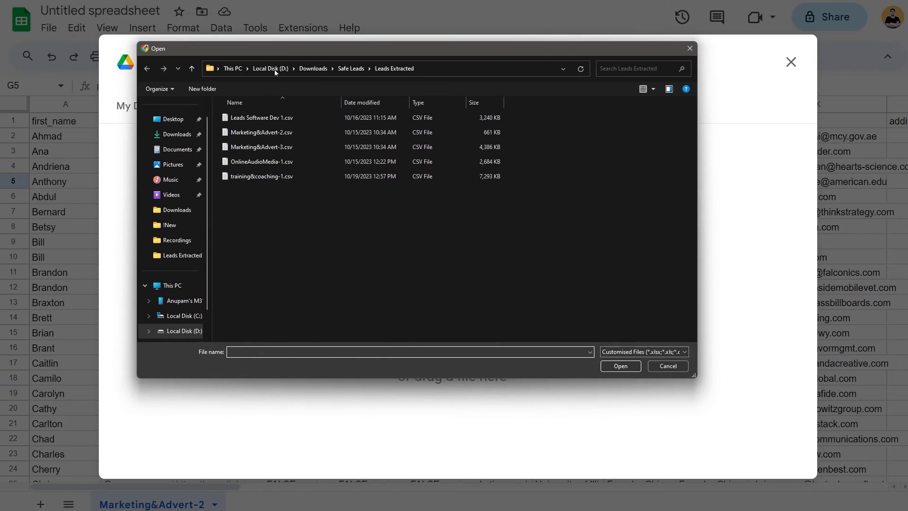
click(177, 209)
click(344, 141)
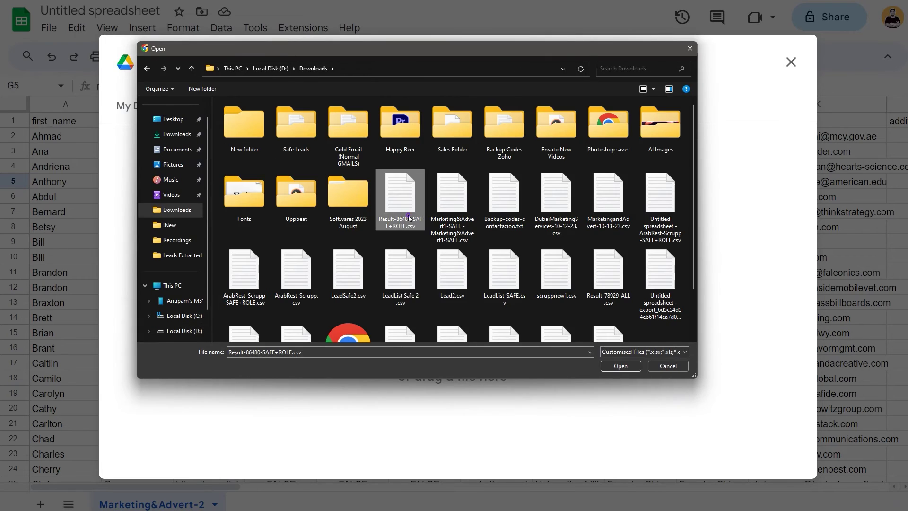
click(621, 365)
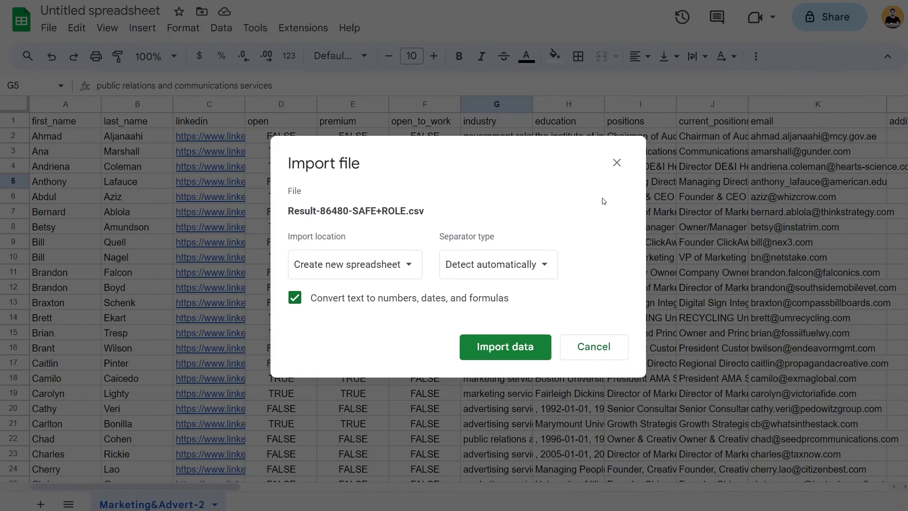
click(496, 347)
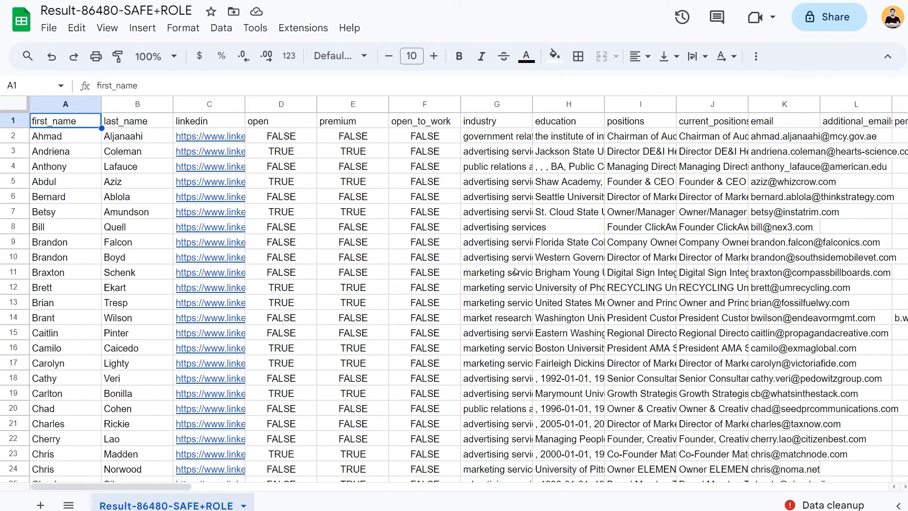
Scroll right to inspect the status, is_valid_syntax and is_disposable result columns.
scroll(515, 271, right, 20)
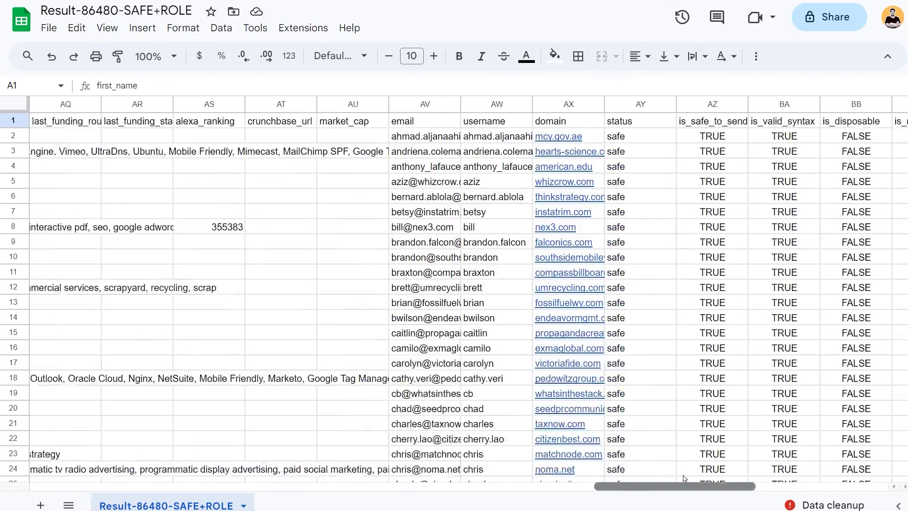
scroll(749, 477, right, 2)
scroll(728, 472, left, 10)
scroll(710, 469, right, 5)
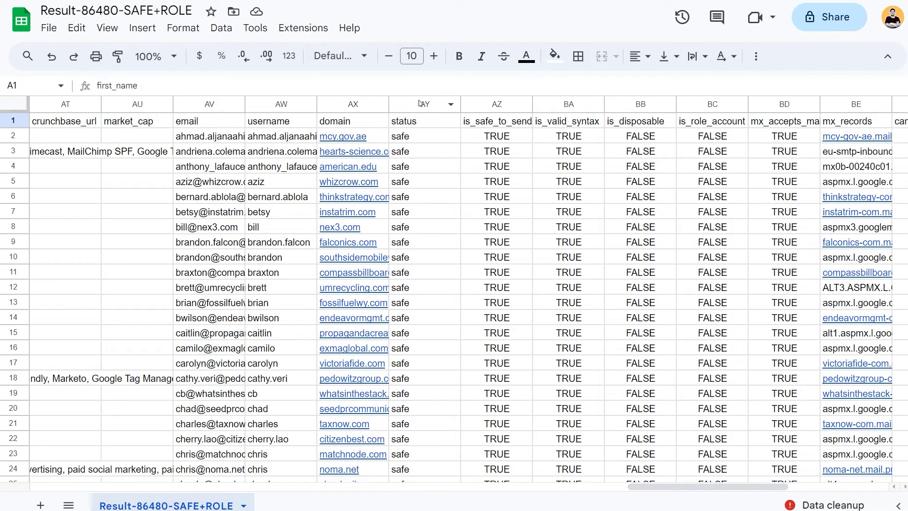
click(404, 122)
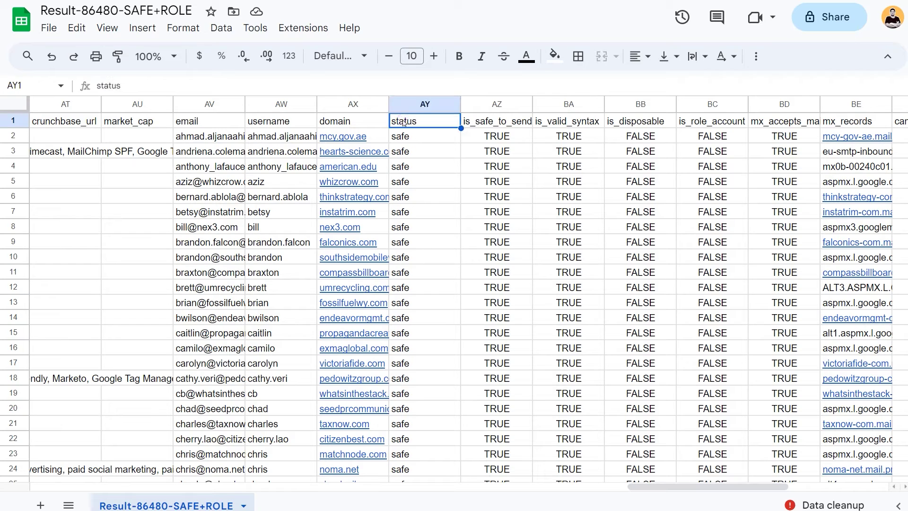
click(492, 126)
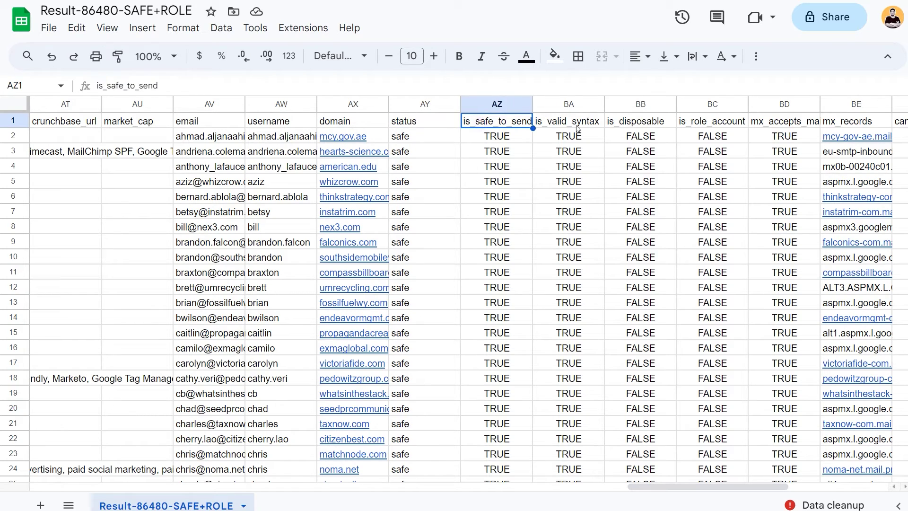
click(578, 128)
click(640, 123)
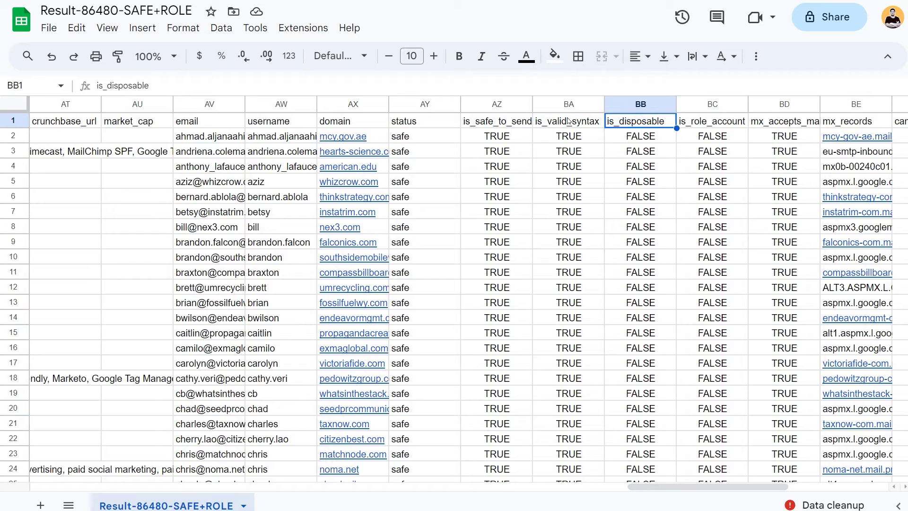
Widen the mx_records column, then scroll back to the status column.
drag(643, 487, 687, 484)
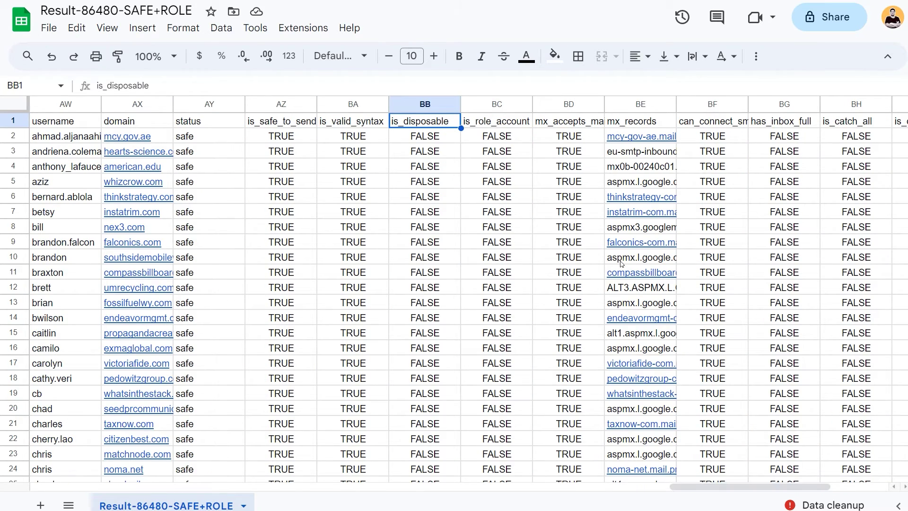
drag(676, 104, 734, 104)
drag(688, 489, 633, 487)
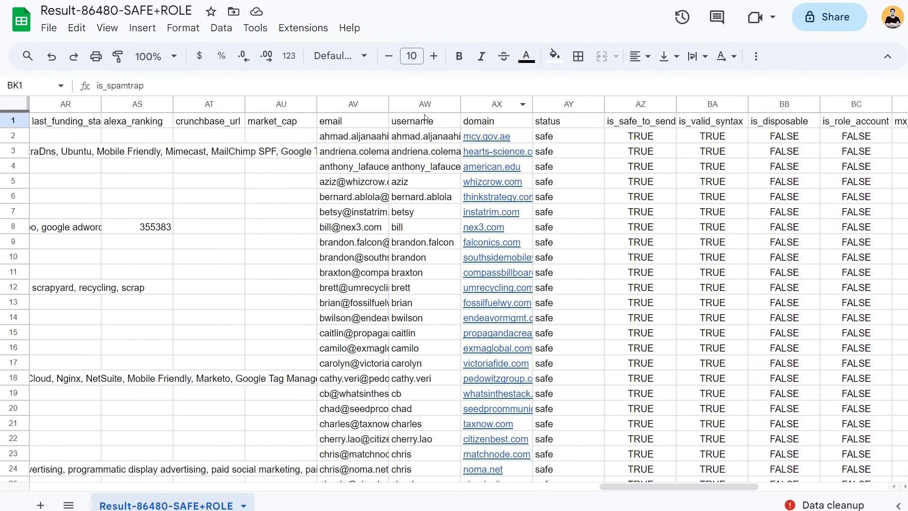
click(550, 122)
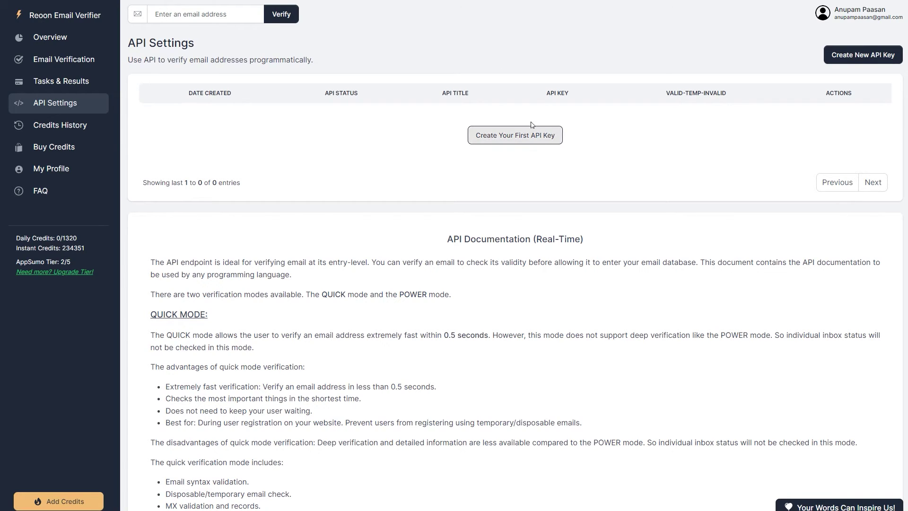
Open Credits History and highlight the total API verifications figure at the top right.
click(46, 129)
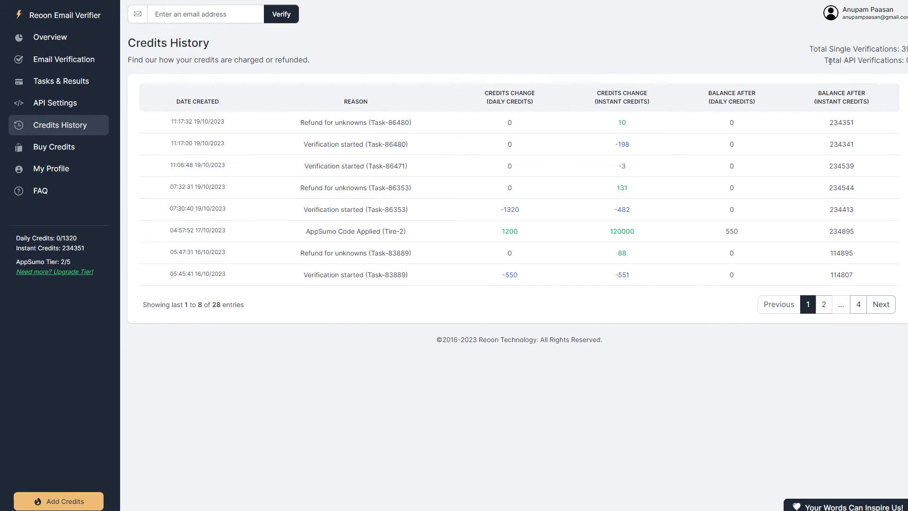
drag(828, 60, 878, 49)
click(868, 37)
On Buy Credits, set the monthly subscription slider to 20 credits/day and mark the Instant Credits heading.
click(52, 148)
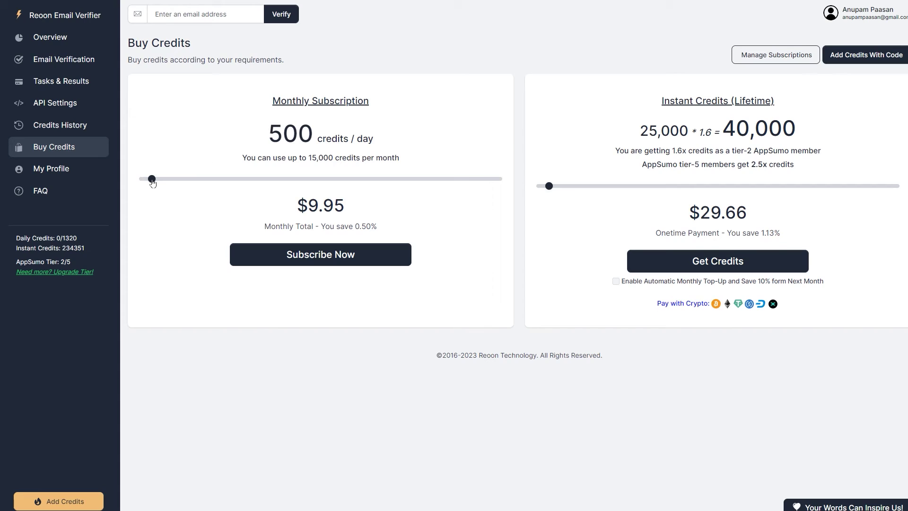
drag(154, 181, 144, 180)
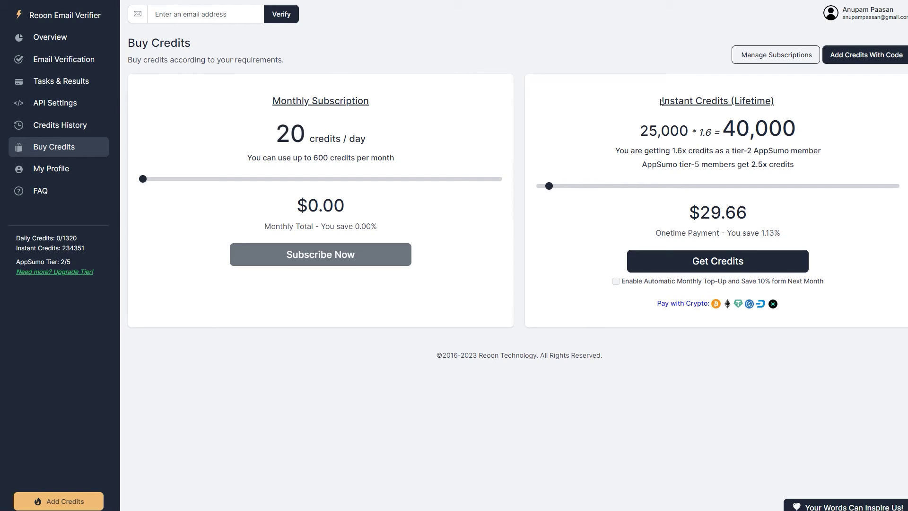
drag(661, 101, 800, 112)
click(801, 112)
Highlight the 25,000 base credit amount and the 1.6 credit multiplier in Instant Credits.
drag(637, 129, 688, 132)
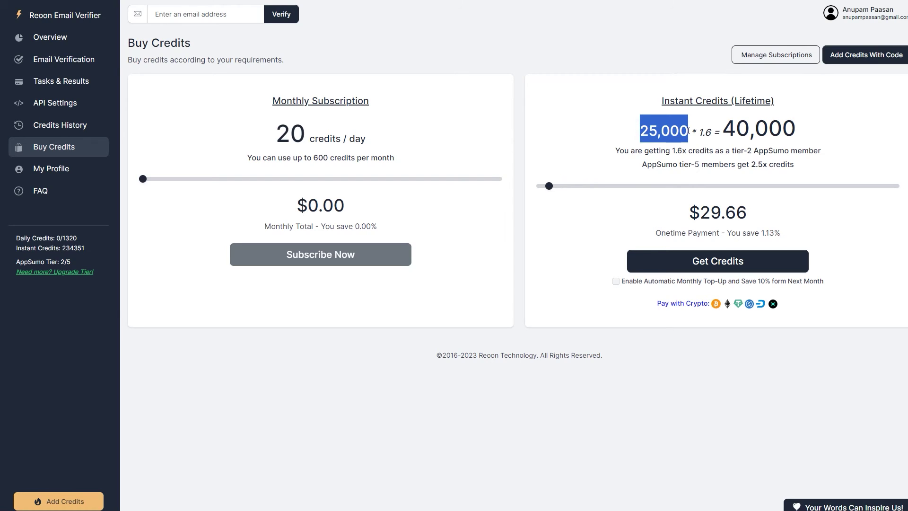
click(704, 147)
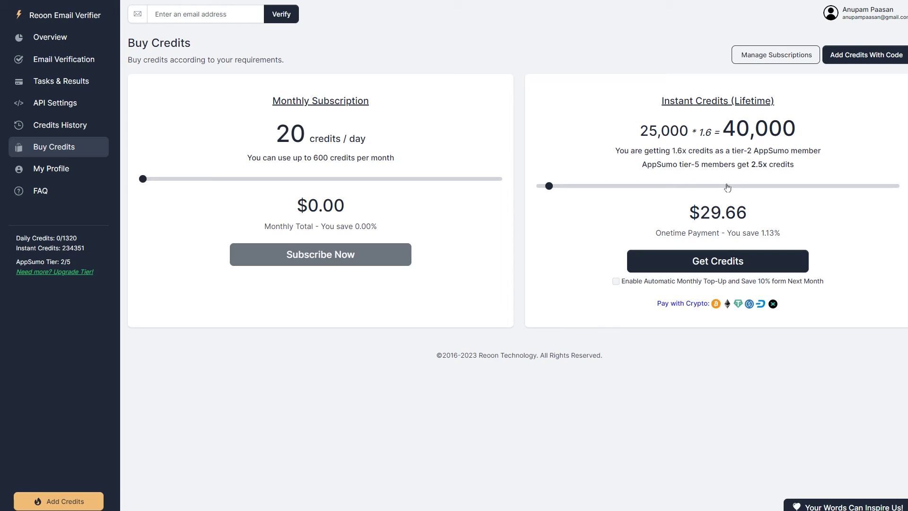
drag(691, 132, 799, 134)
click(724, 133)
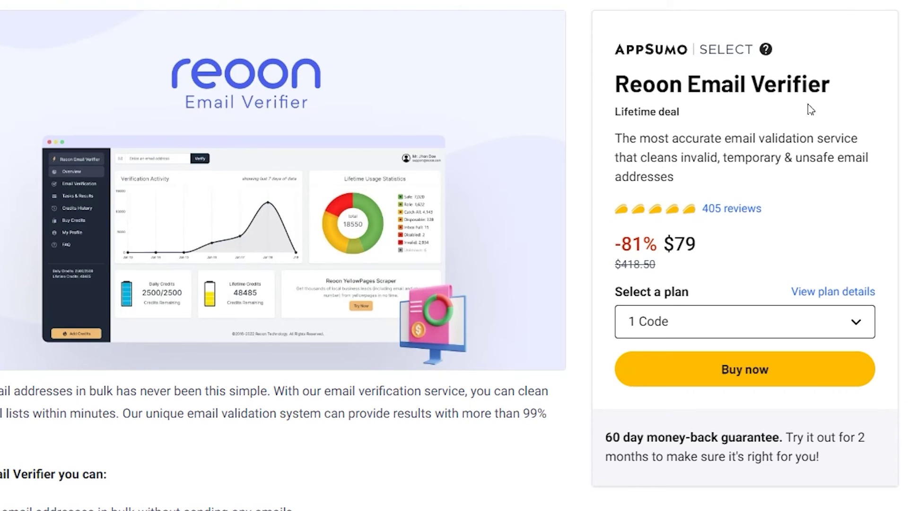
Highlight the 60-day money-back guarantee and the benefits list on the AppSumo deal page.
scroll(693, 226, down, 3)
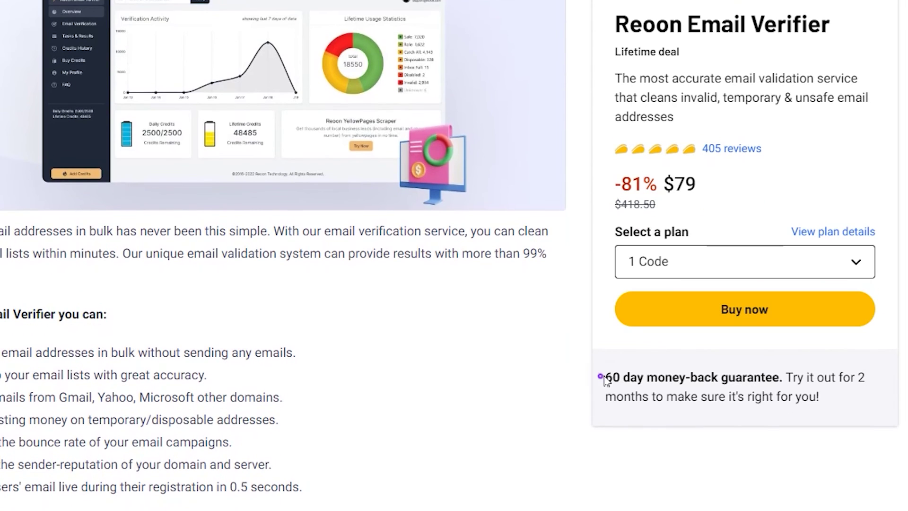
drag(605, 377, 806, 377)
click(807, 377)
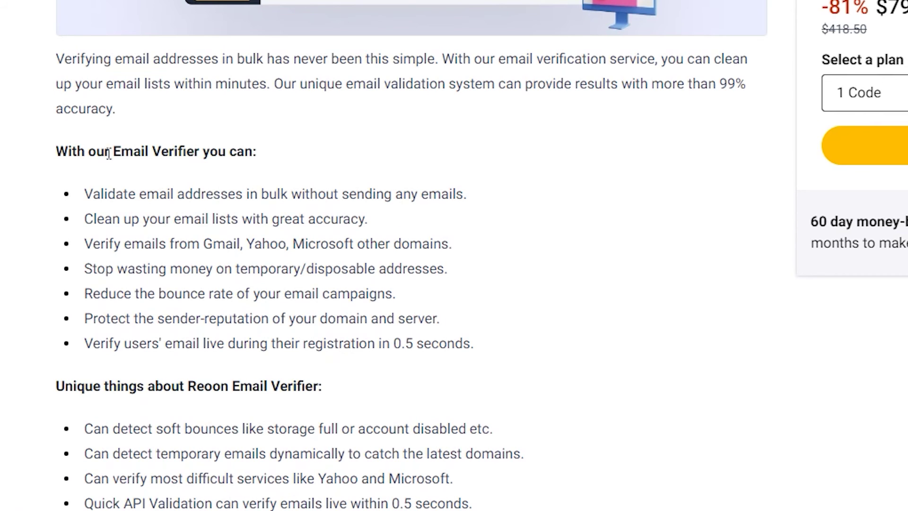
drag(42, 147, 340, 149)
drag(81, 179, 438, 386)
click(575, 248)
Highlight the 'Unique things about Reoon' heading and its four bullets, then scroll to the plan cards.
scroll(236, 345, down, 3)
drag(49, 204, 362, 214)
click(326, 260)
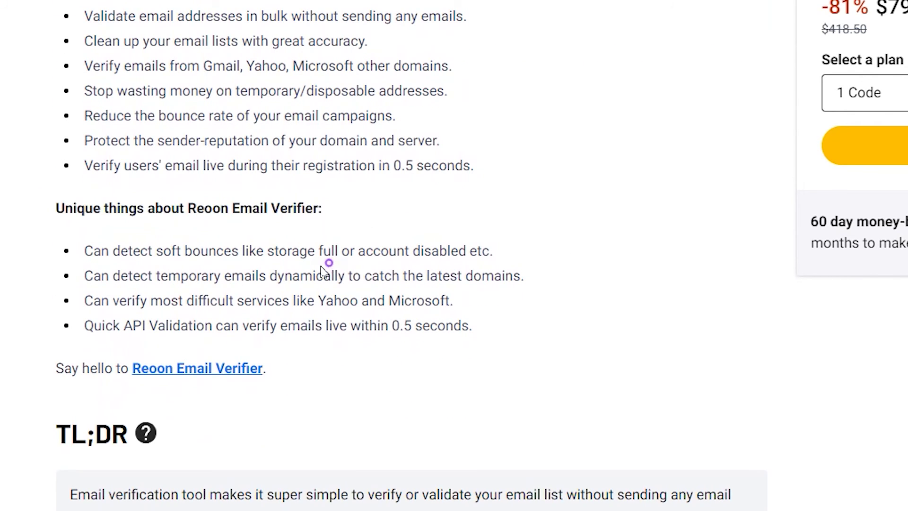
drag(87, 254, 494, 330)
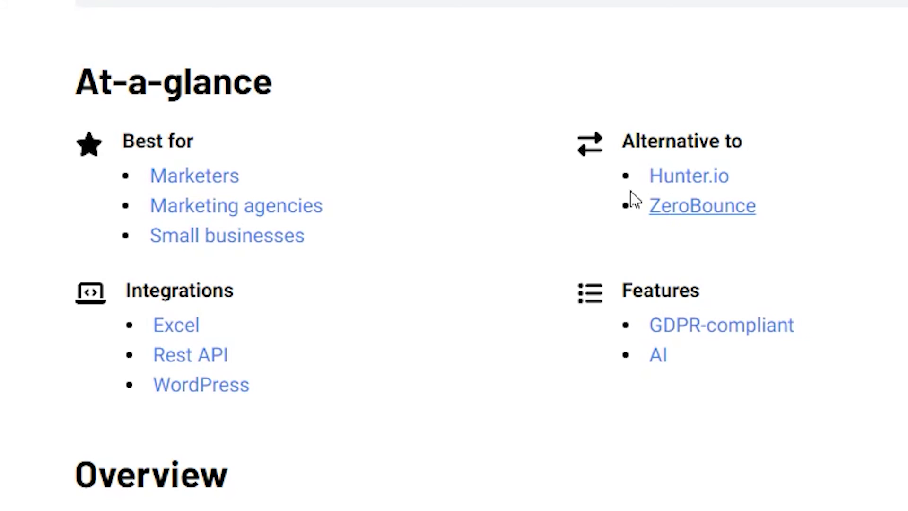
scroll(811, 137, down, 10)
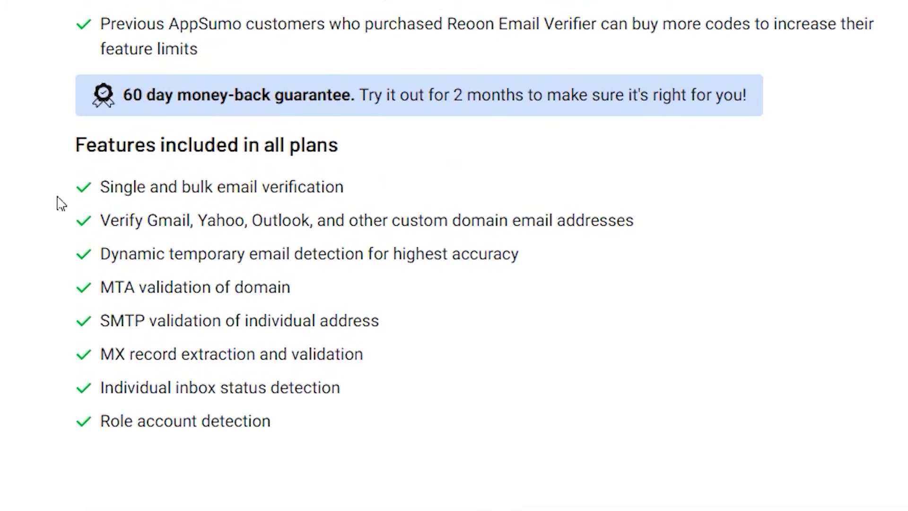
scroll(222, 373, up, 4)
scroll(225, 387, up, 2)
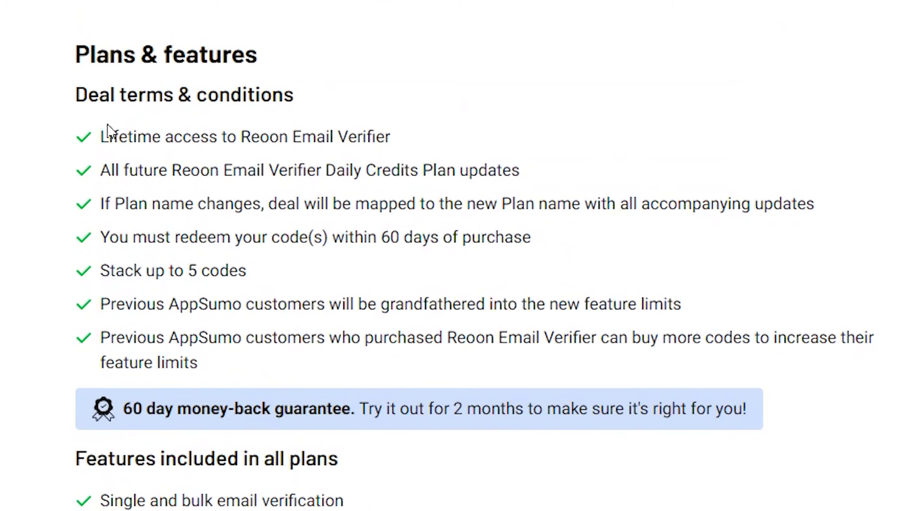
scroll(520, 492, down, 8)
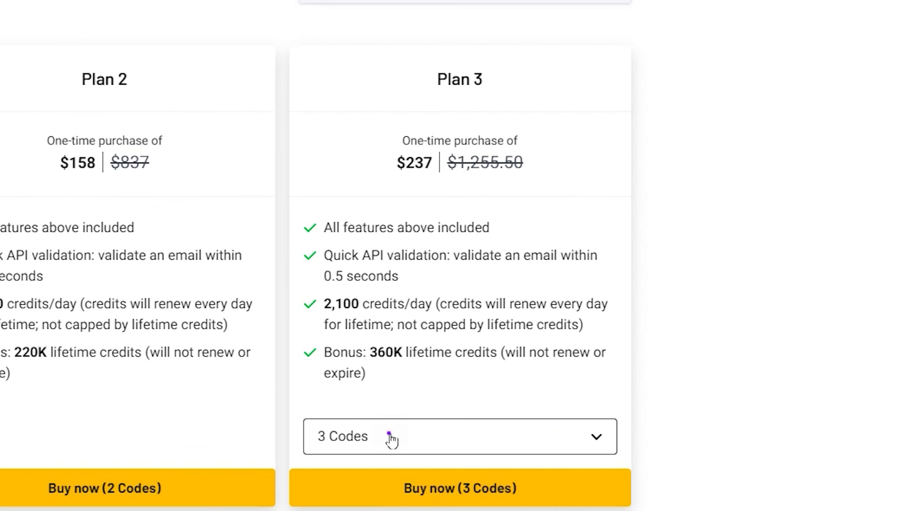
Set the top plan to 5 Codes and highlight its 700K lifetime credits bonus.
click(388, 435)
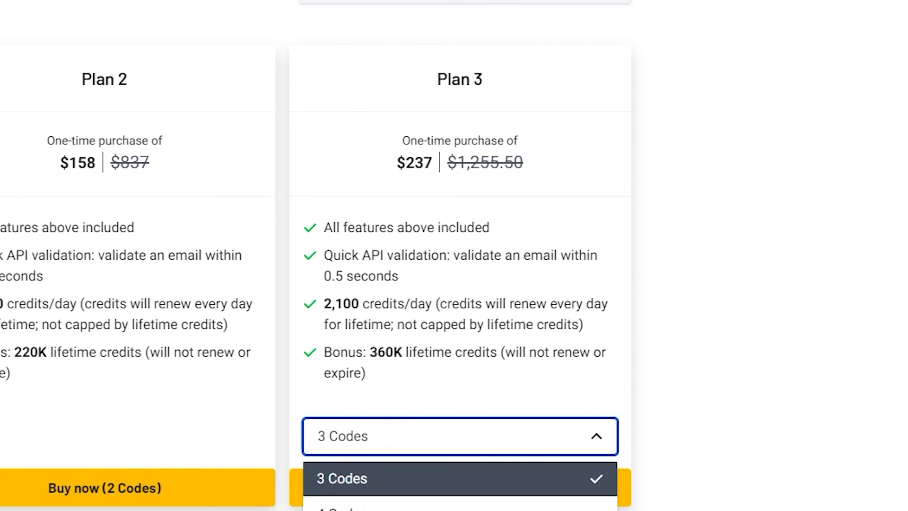
key(Down)
key(Down)
key(Return)
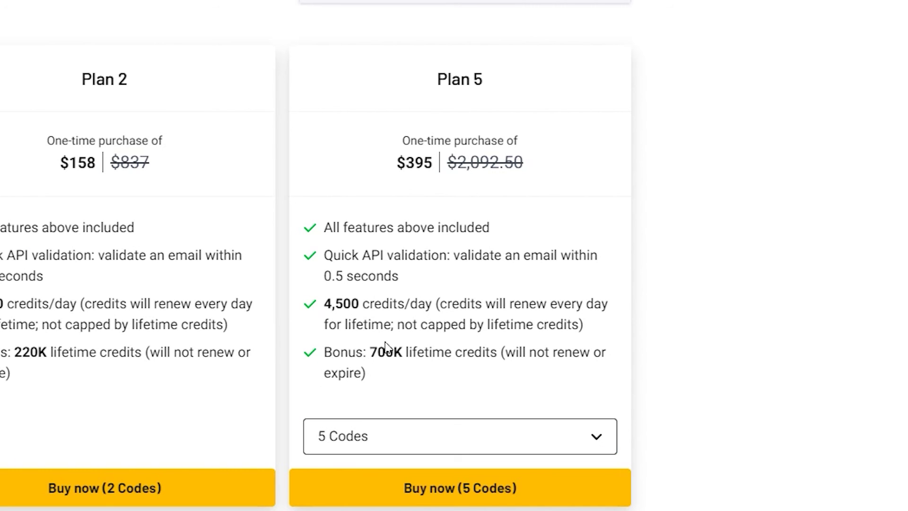
drag(371, 351, 477, 350)
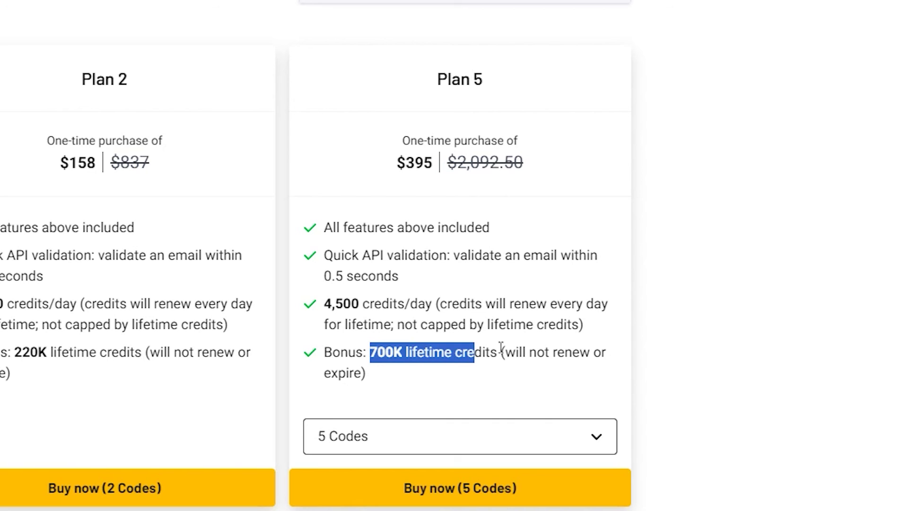
click(500, 351)
Scroll down to Questions & Reviews and back up the deal page.
scroll(513, 350, down, 10)
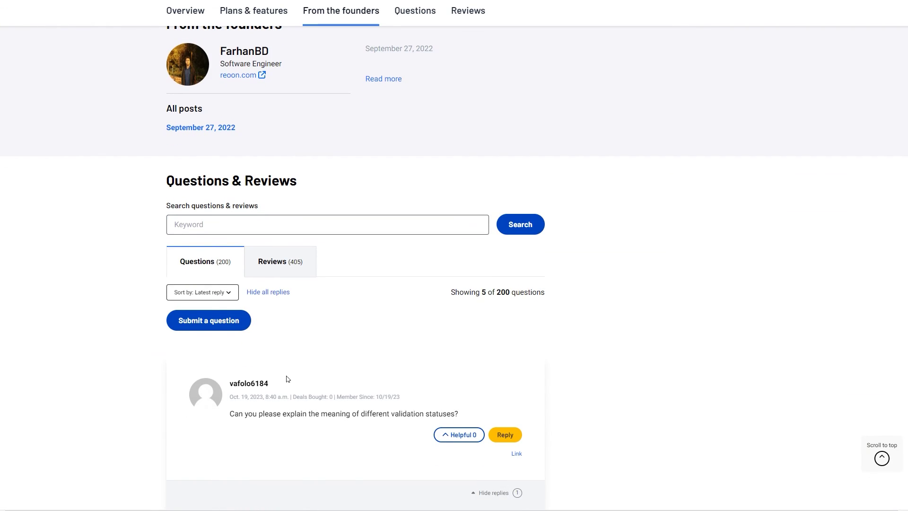
scroll(286, 377, down, 5)
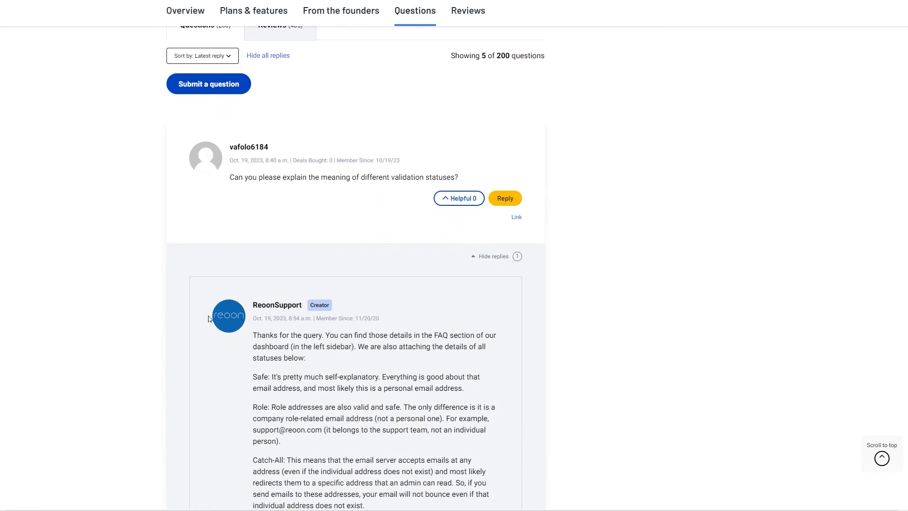
scroll(255, 308, up, 20)
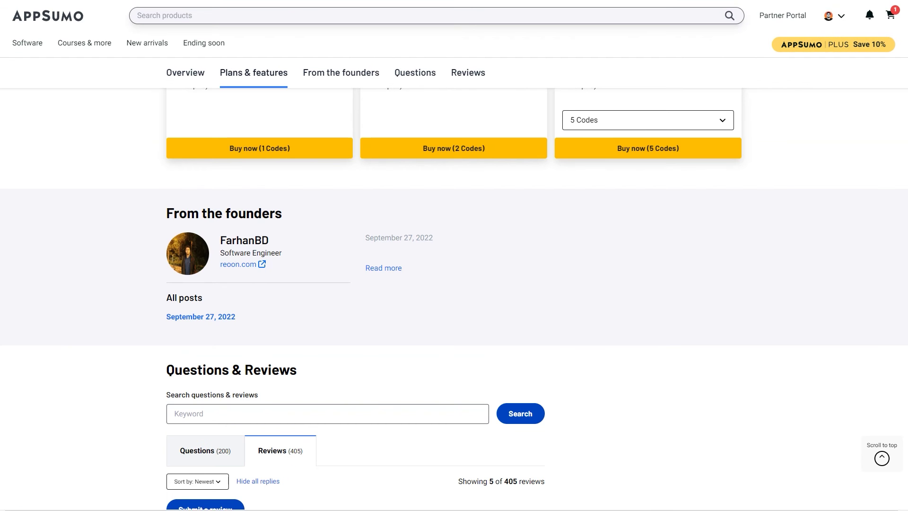